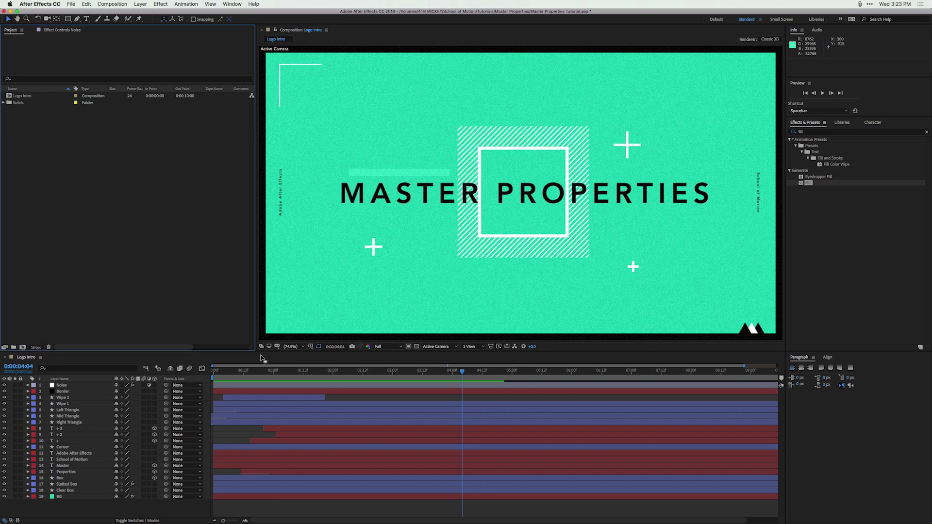
# Scrub through and play back the Logo Intro animation in the timeline.
pyautogui.click(358, 442)
pyautogui.click(243, 431)
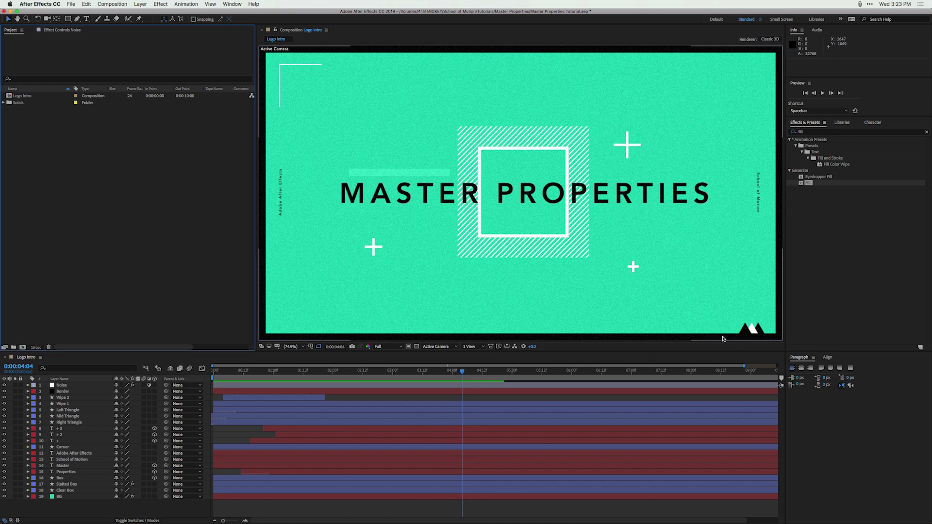
pyautogui.click(360, 371)
pyautogui.press('space')
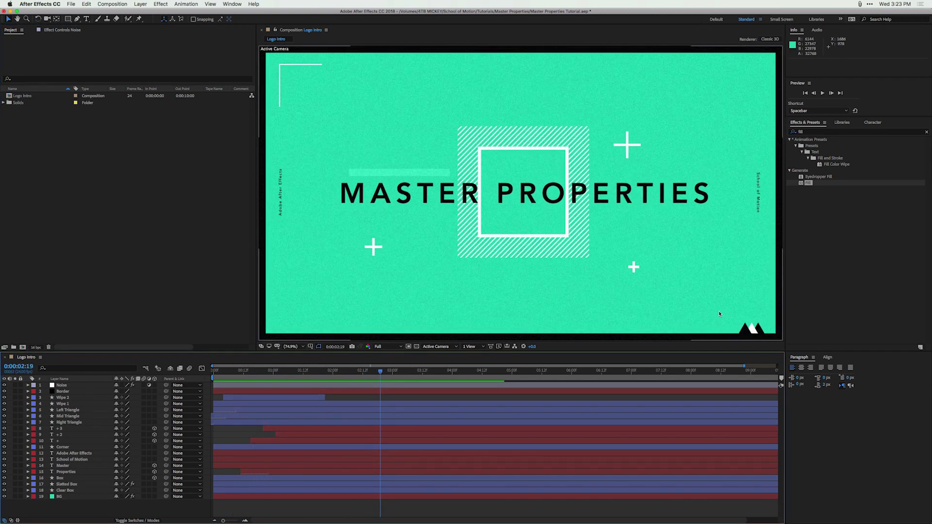
# Pre-compose the Left, Mid and Right Triangle layers into a composition named Triangle Comp.
pyautogui.click(72, 423)
pyautogui.keyDown('shift'); pyautogui.click(75, 411); pyautogui.keyUp('shift')
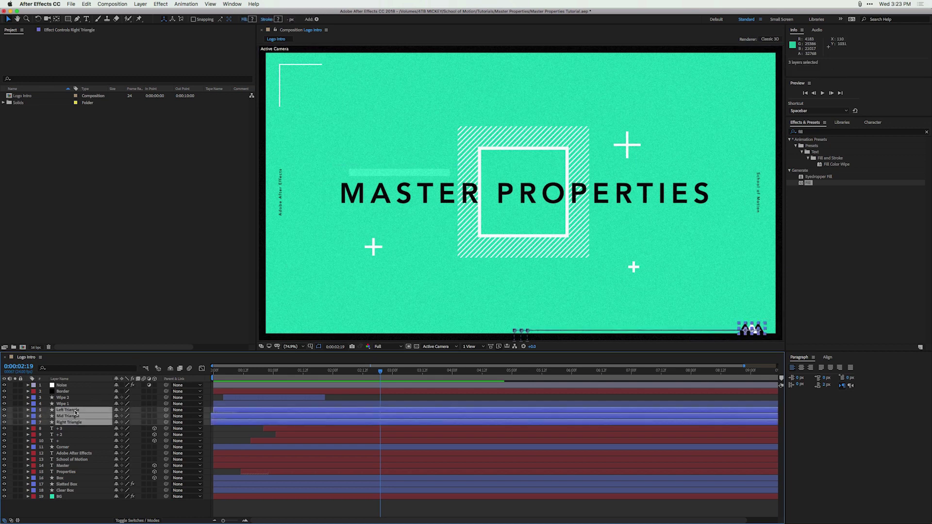
pyautogui.click(140, 4)
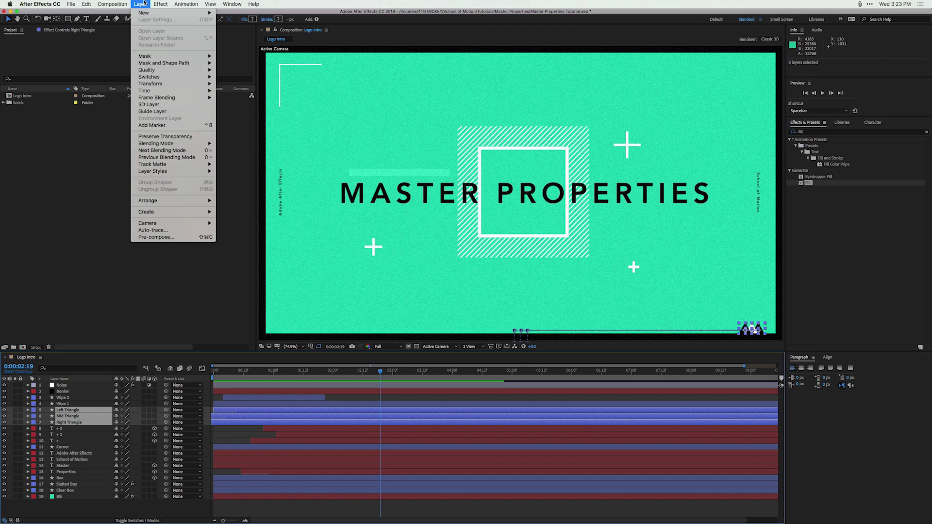
pyautogui.click(165, 237)
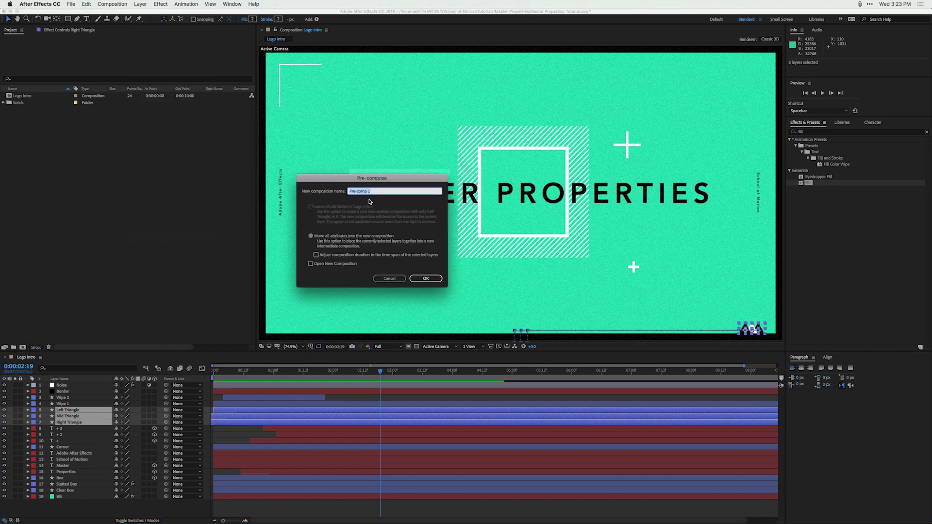
pyautogui.write('Triangle Com')
pyautogui.press('Return')
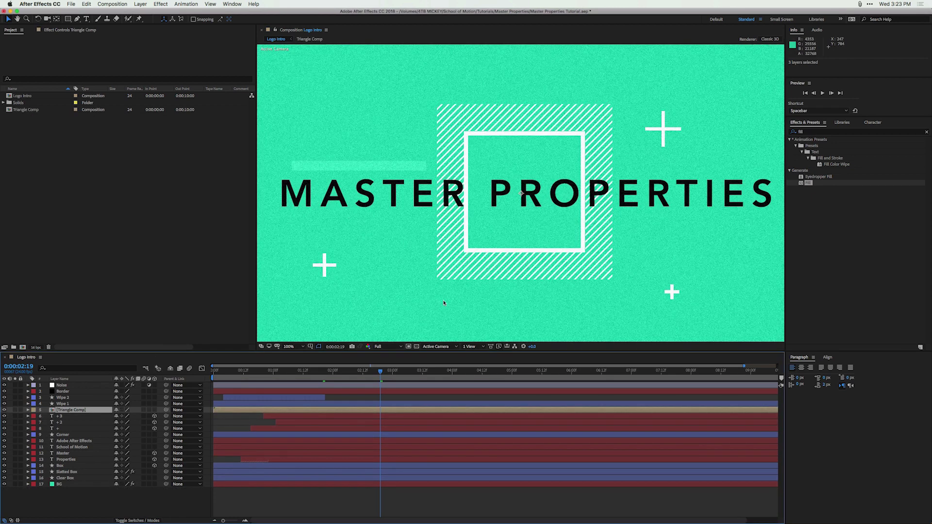
# Duplicate the Triangle Comp layer and set the copy's rotation to 180°.
pyautogui.press(',')
pyautogui.press('.')
pyautogui.press(',')
pyautogui.hotkey('ctrl', 'd')
pyautogui.press('r')
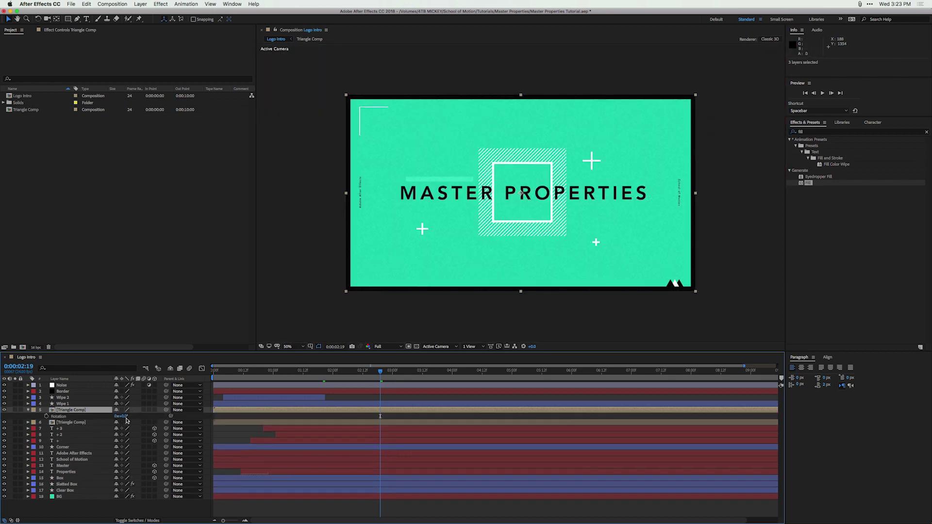
pyautogui.click(124, 416)
pyautogui.write('180')
pyautogui.press('Return')
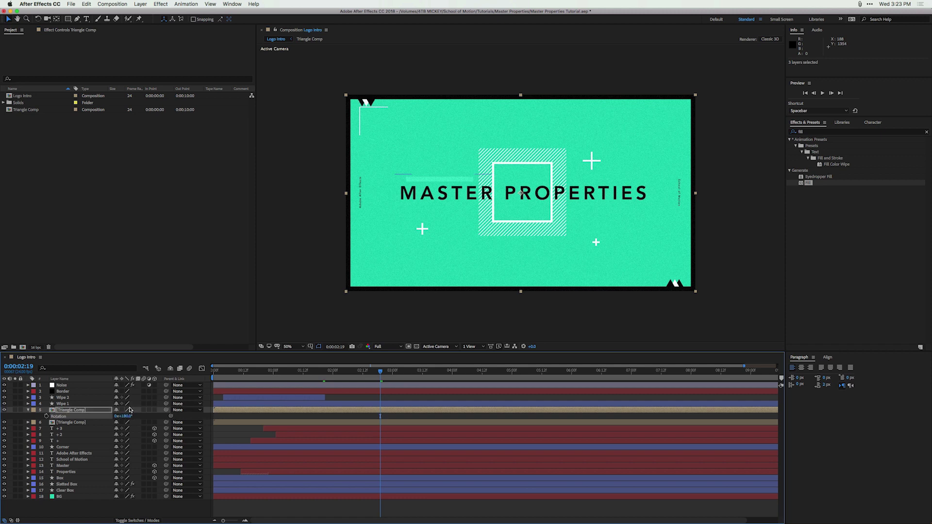
pyautogui.click(233, 419)
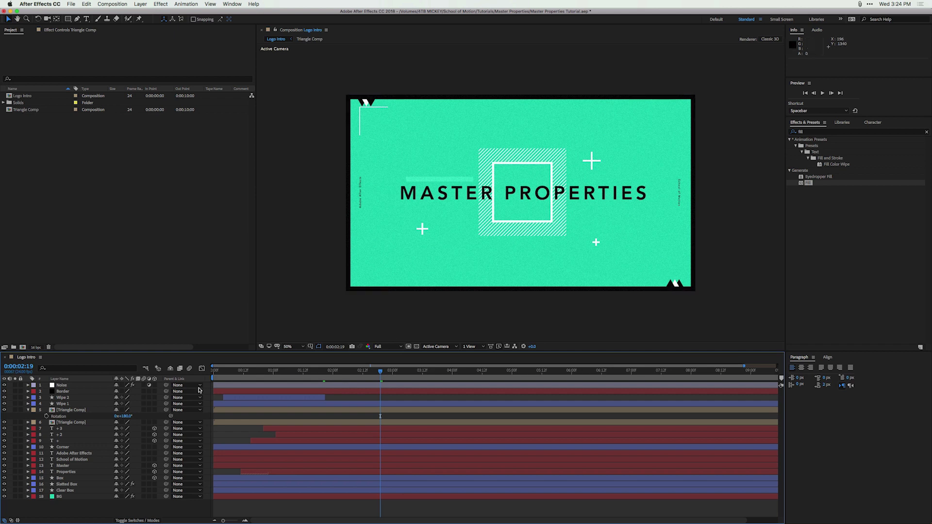
# Open the Triangle Comp to inspect its triangle layers, and return to the Logo Intro composition.
pyautogui.doubleClick(68, 410)
pyautogui.press('super+a')
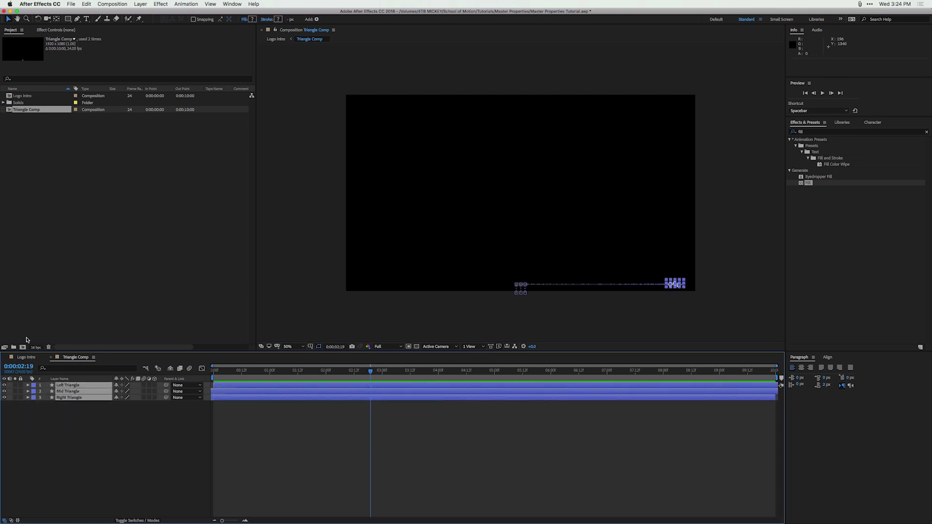
pyautogui.click(29, 357)
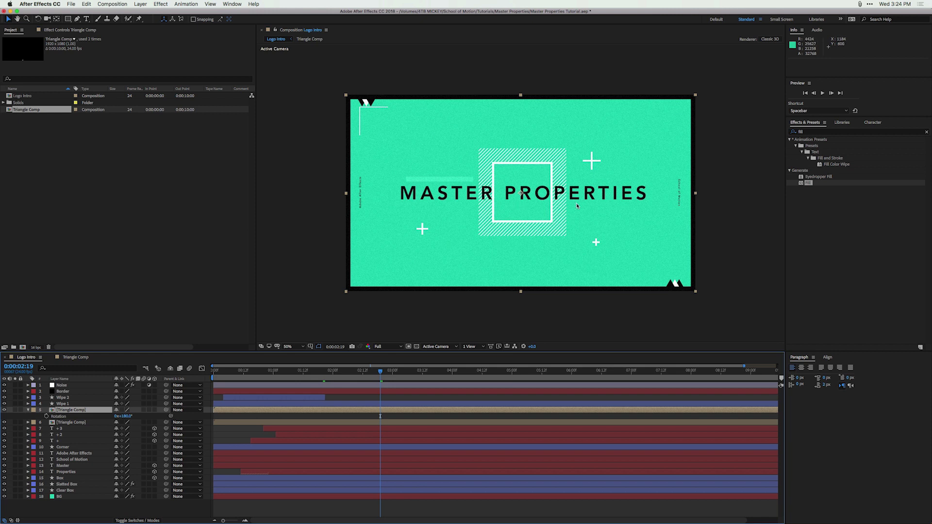
# Undo the rotated duplicate and the pre-composing of the triangle layers, and clear the selection.
pyautogui.press('super+z')
pyautogui.press('super+z')
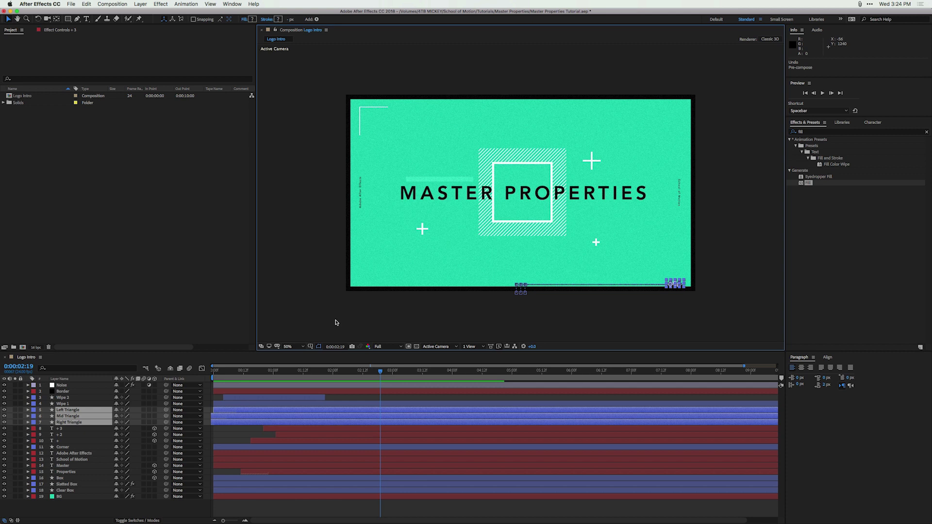
pyautogui.click(335, 322)
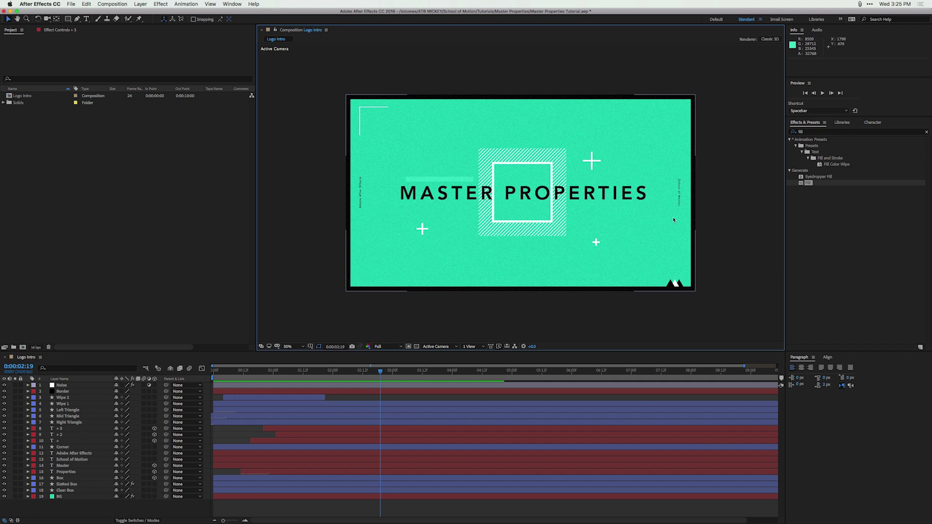
# Bring up Essential Graphics for the Logo Intro composition and give it and the project area more width.
pyautogui.click(43, 97)
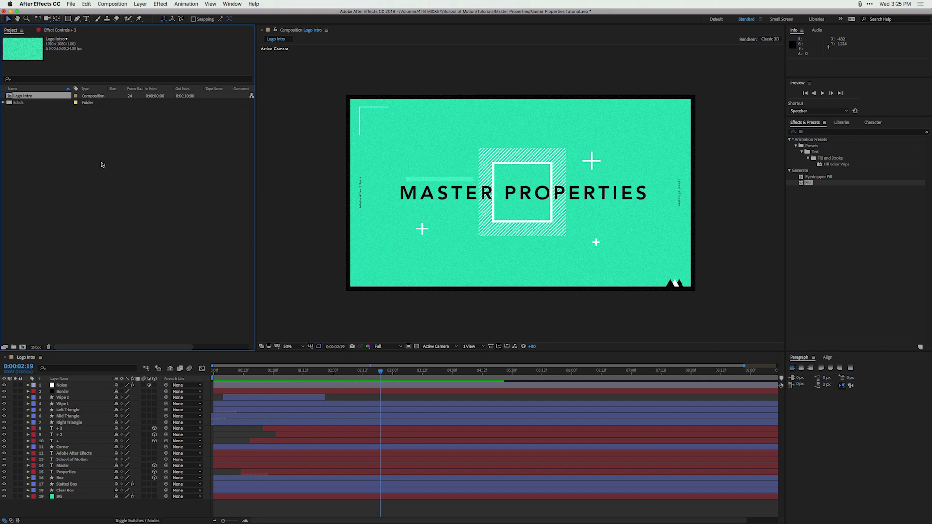
pyautogui.click(226, 3)
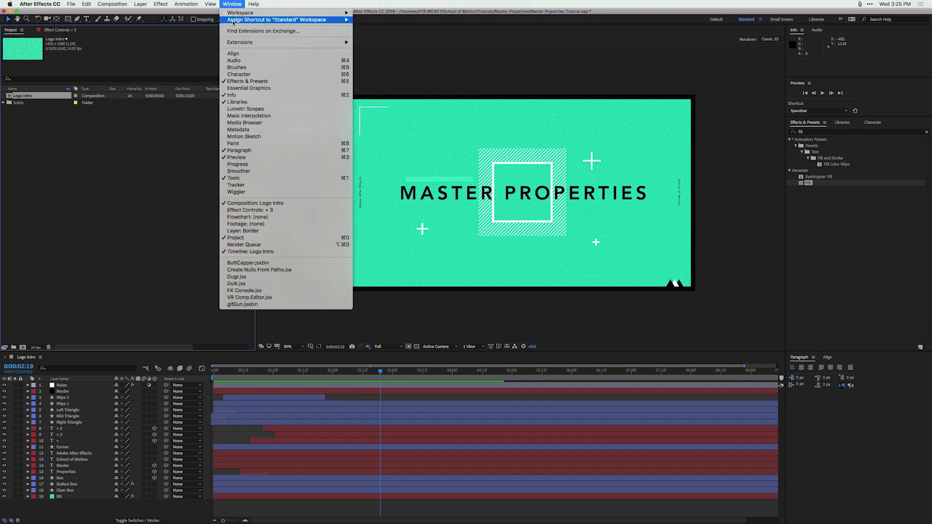
pyautogui.click(250, 88)
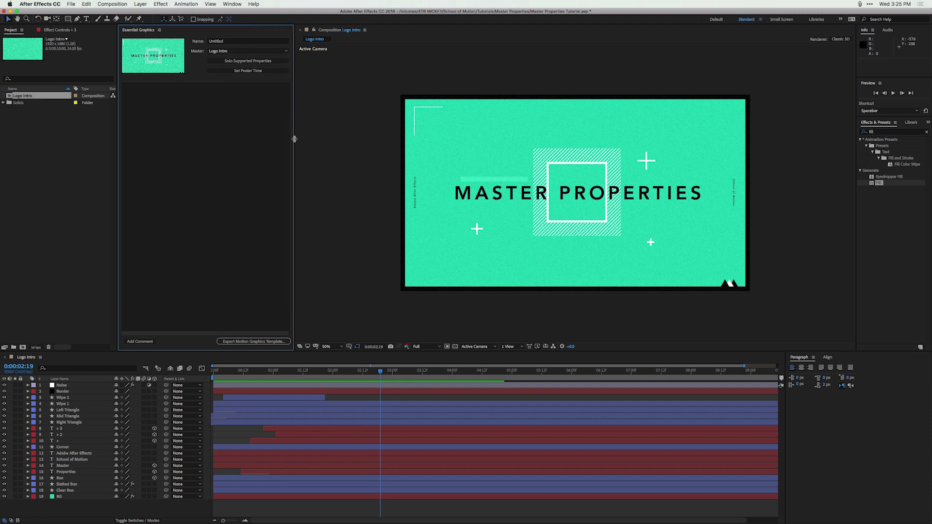
pyautogui.moveTo(297, 140); pyautogui.dragTo(362, 144)
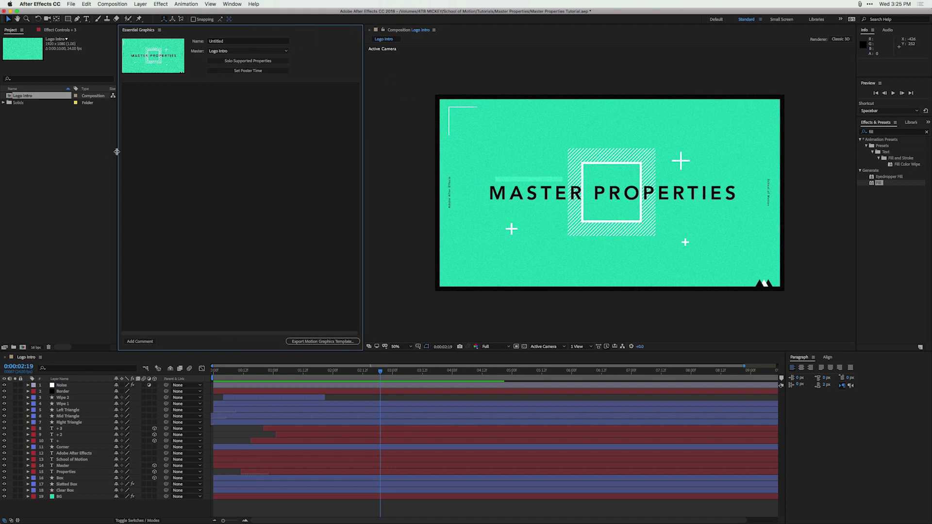
pyautogui.moveTo(119, 151); pyautogui.dragTo(139, 151)
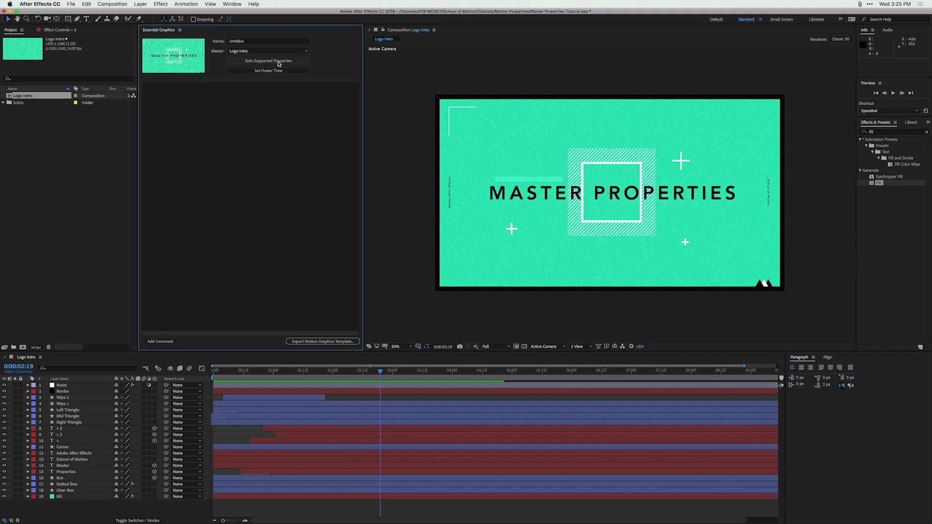
# Expand the properties of all layers in the Logo Intro timeline and make the timeline area taller.
pyautogui.keyDown('super'); pyautogui.click(27, 385); pyautogui.keyUp('super')
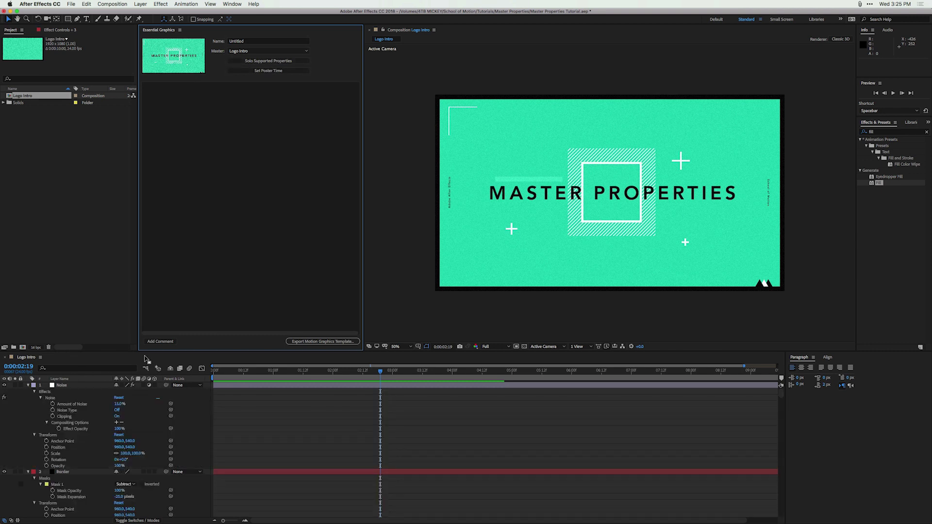
pyautogui.moveTo(142, 351); pyautogui.dragTo(150, 312)
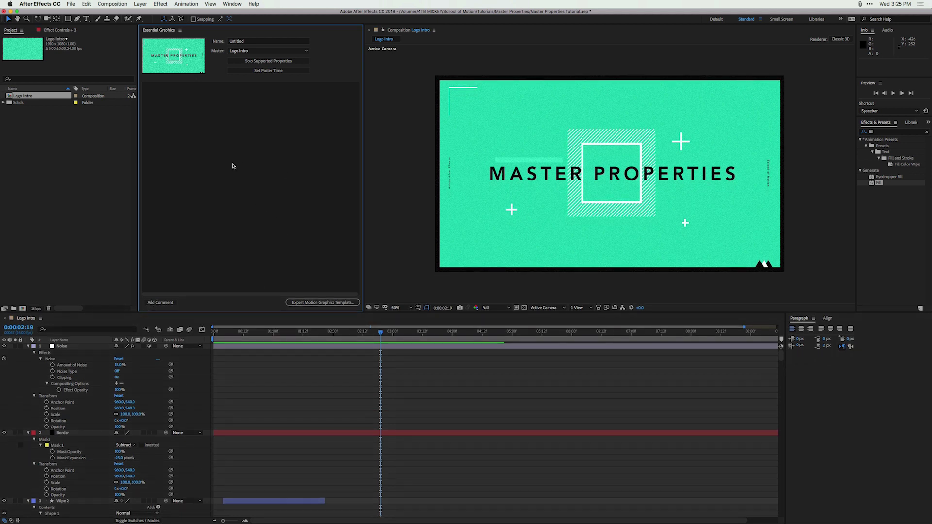
pyautogui.click(99, 409)
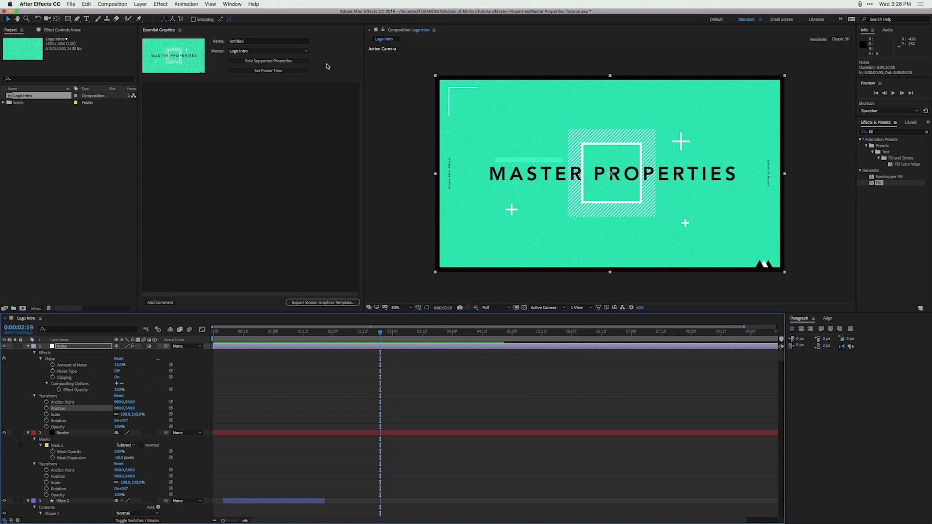
pyautogui.click(59, 415)
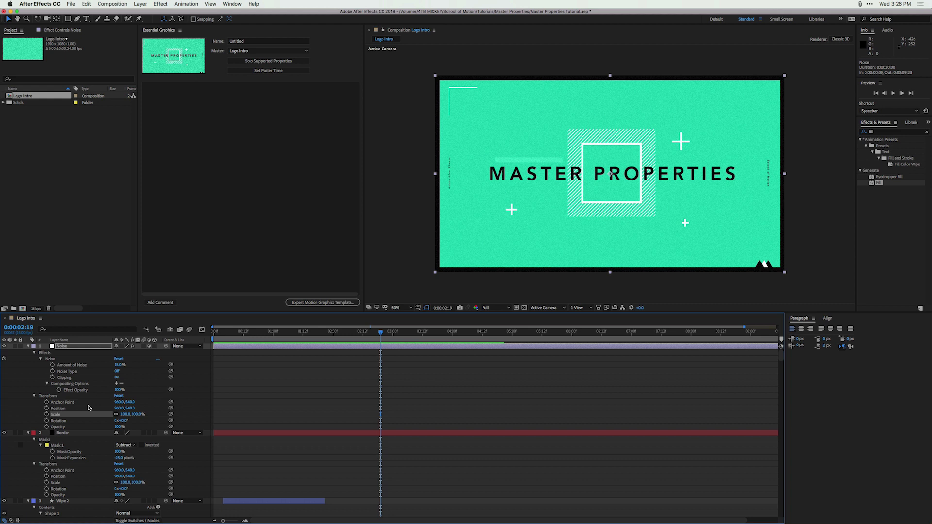
# Add the BG layer's Fill colour to the Essential Graphics of Logo Intro and name it BG Color.
pyautogui.scroll(-15, 87, 408)
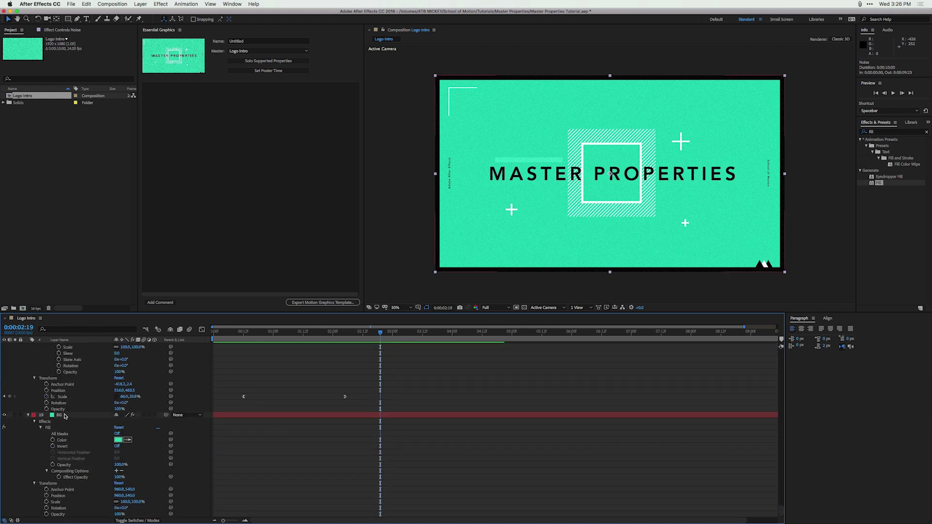
pyautogui.click(67, 416)
pyautogui.moveTo(74, 443); pyautogui.dragTo(197, 157)
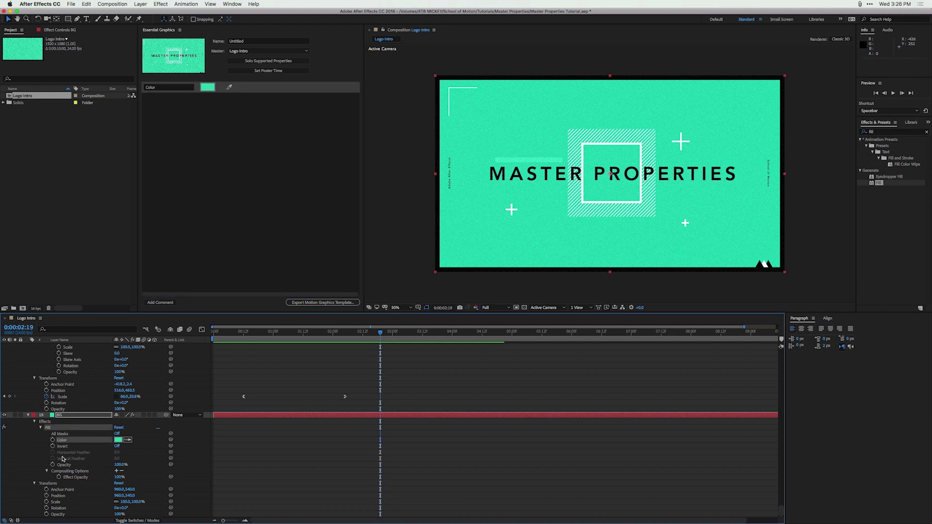
pyautogui.click(160, 86)
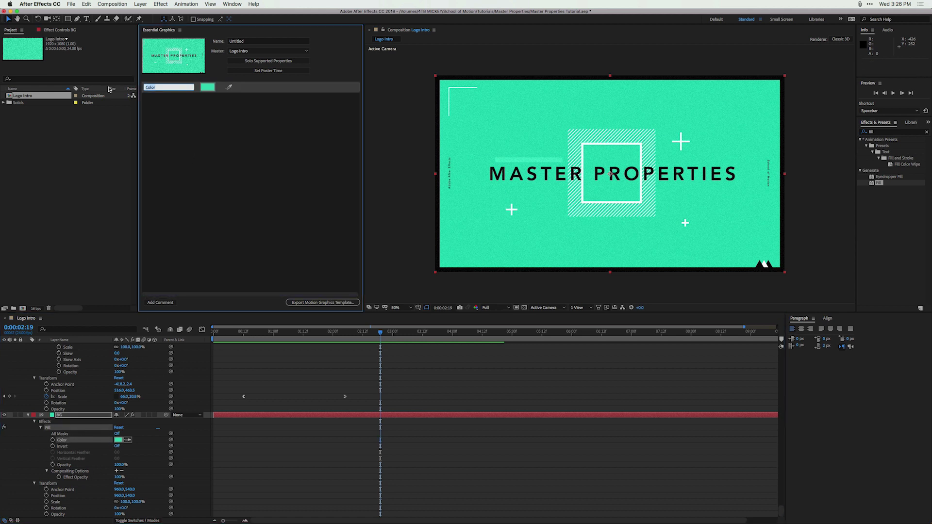
pyautogui.write('BG')
pyautogui.click(208, 202)
# Add the Clear Box layer's Fill 1 colour to Essential Graphics and name it Box Color.
pyautogui.scroll(5, 145, 378)
pyautogui.scroll(2, 145, 380)
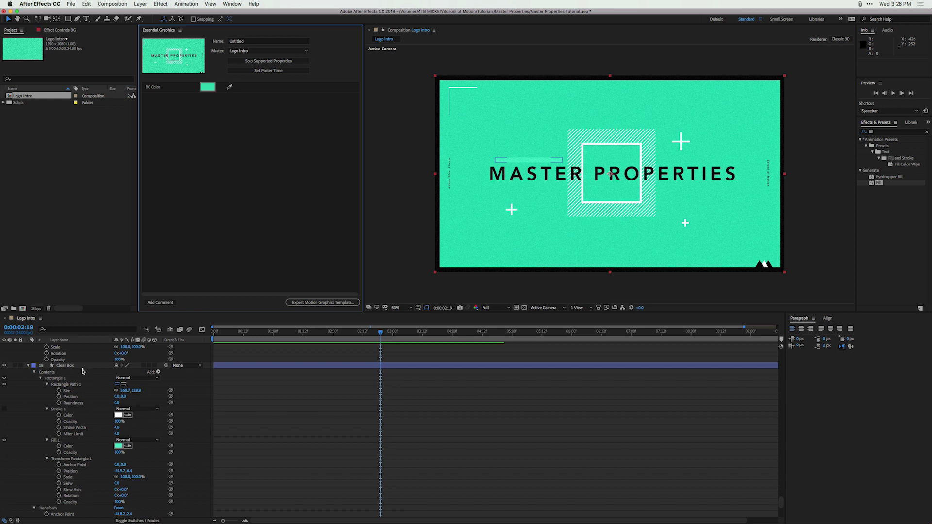
pyautogui.click(73, 446)
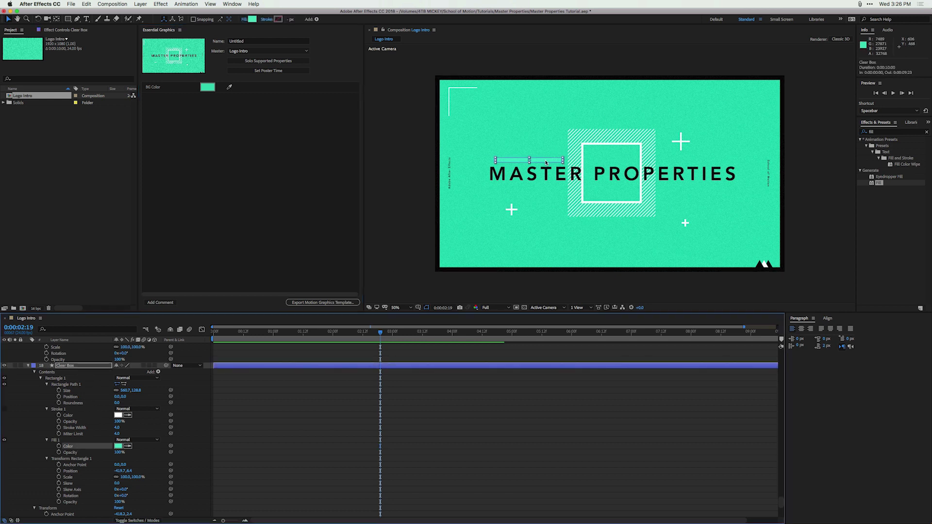
pyautogui.moveTo(101, 446); pyautogui.dragTo(153, 99)
pyautogui.click(153, 99)
pyautogui.write('Box Color')
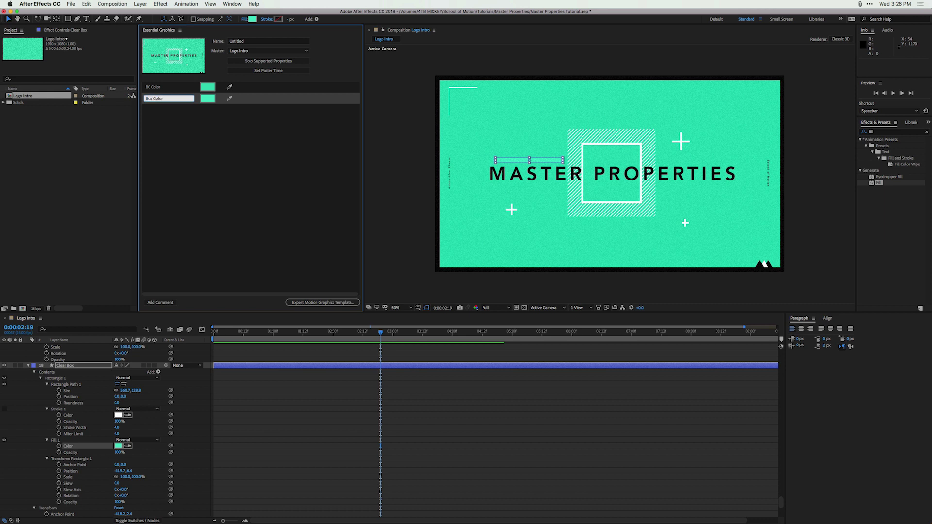
pyautogui.click(410, 257)
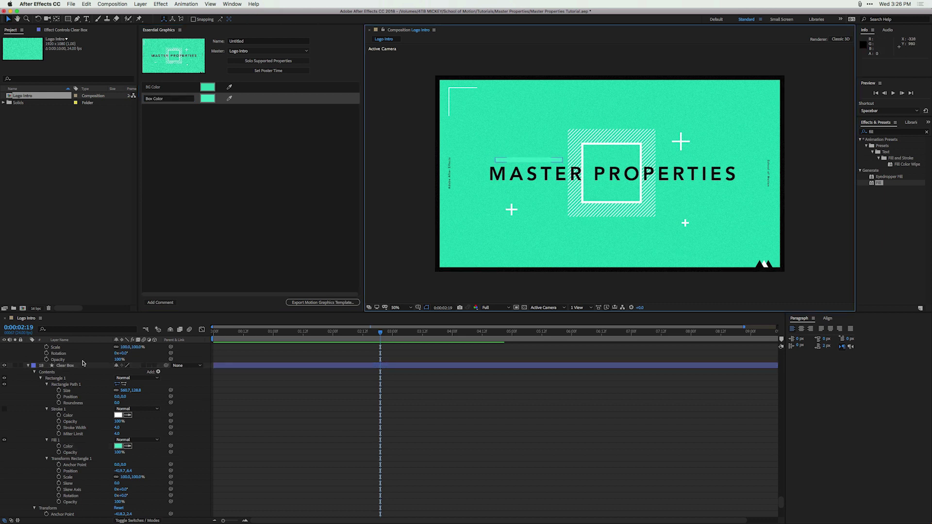
# Create a new composition from Logo Intro and expand the nested layer's Master Properties.
pyautogui.click(25, 97)
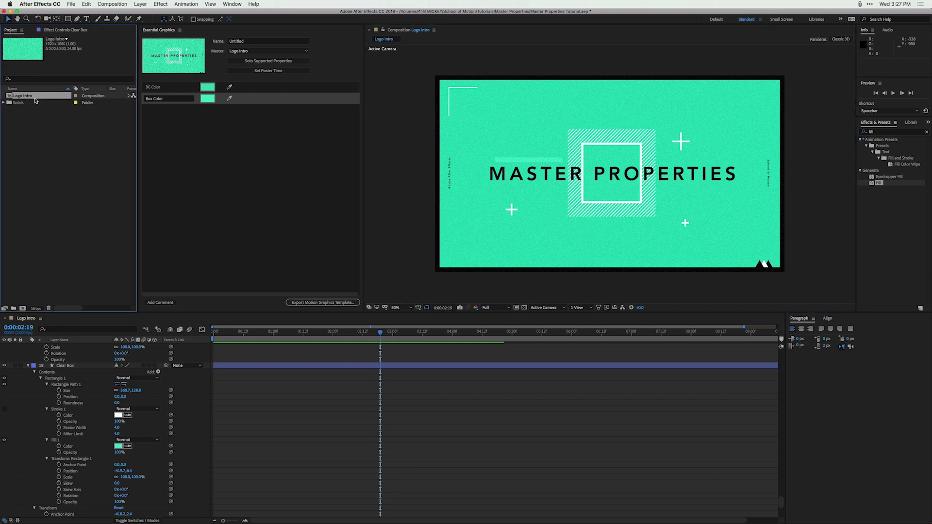
pyautogui.moveTo(8, 97); pyautogui.dragTo(25, 310)
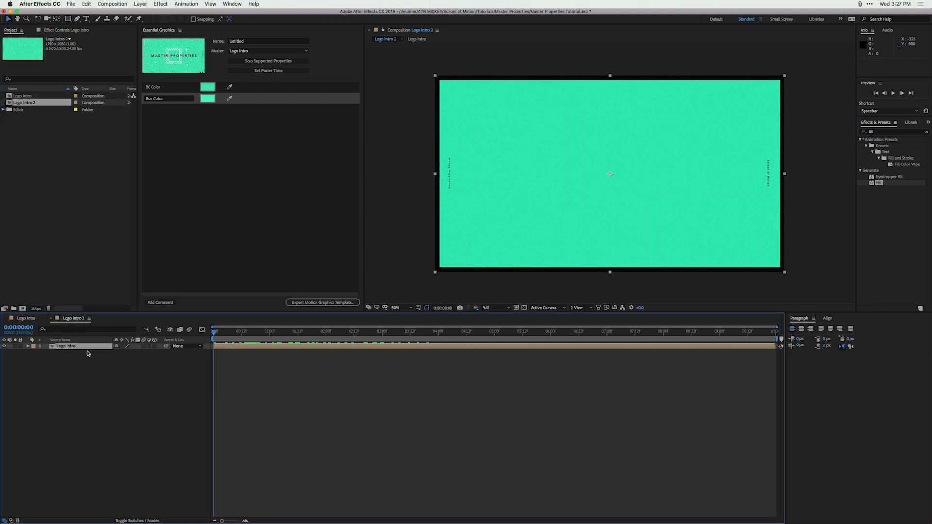
pyautogui.click(28, 348)
pyautogui.click(34, 359)
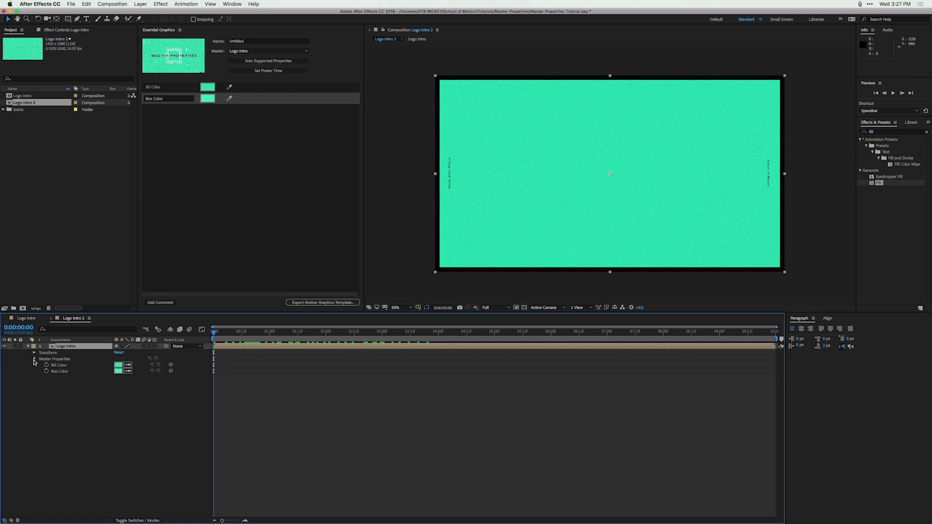
pyautogui.click(64, 366)
pyautogui.click(66, 372)
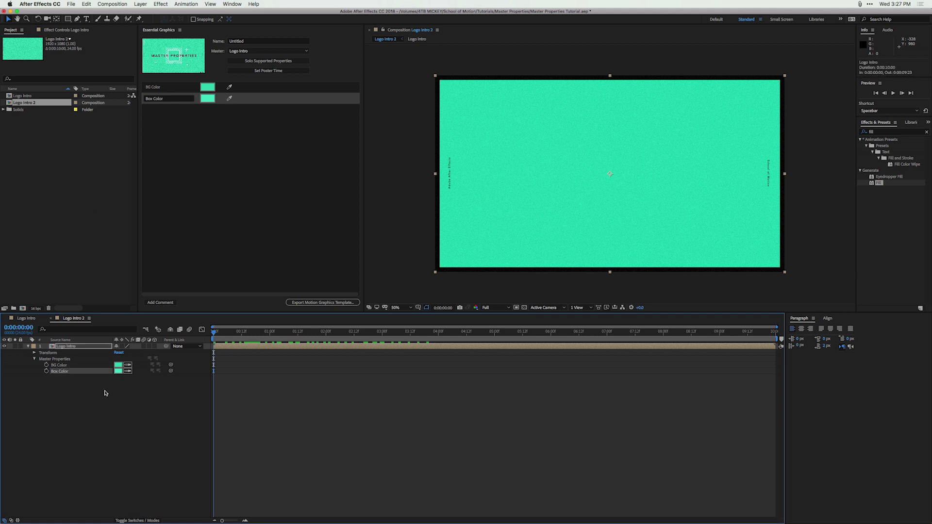
# Override the nested layer's BG Color in Logo Intro 2 with orange (E29946), previewing the frame at 0:00:01:18.
pyautogui.click(243, 340)
pyautogui.moveTo(260, 339); pyautogui.dragTo(312, 340)
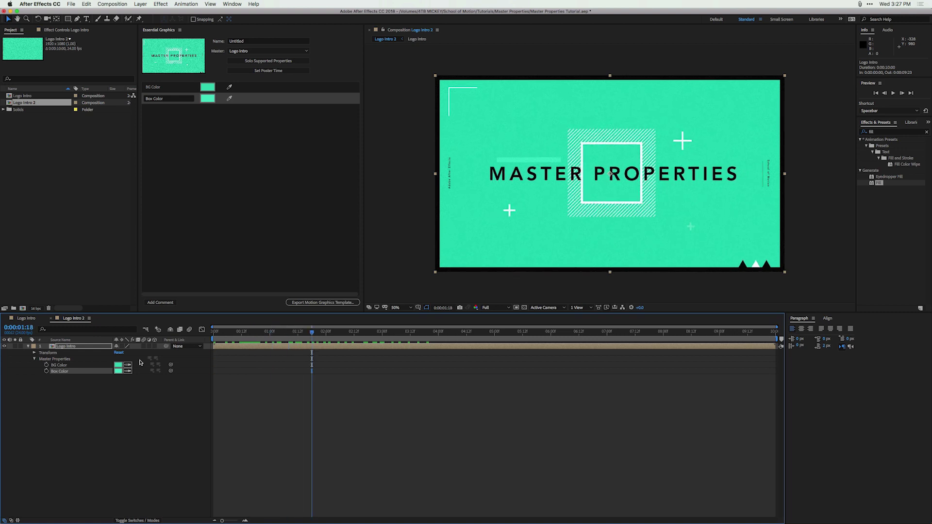
pyautogui.click(118, 367)
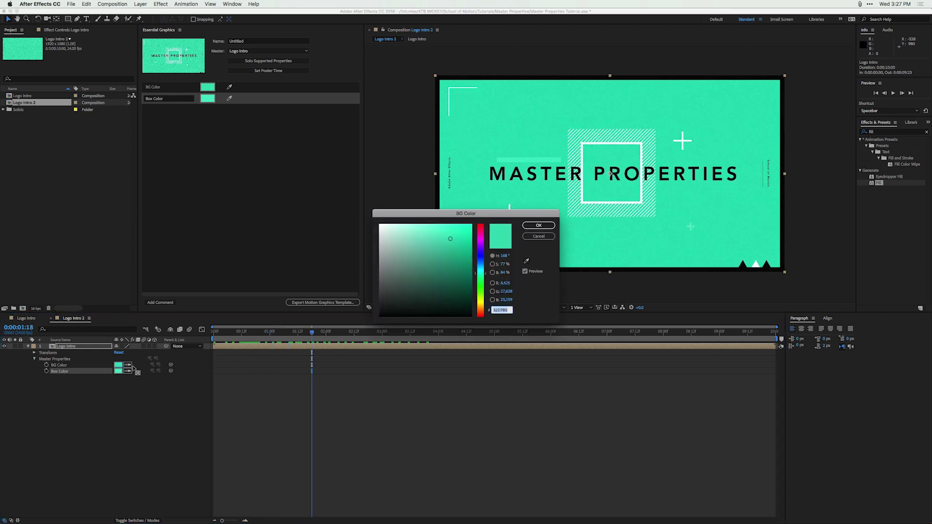
pyautogui.click(483, 310)
pyautogui.click(428, 233)
pyautogui.click(460, 235)
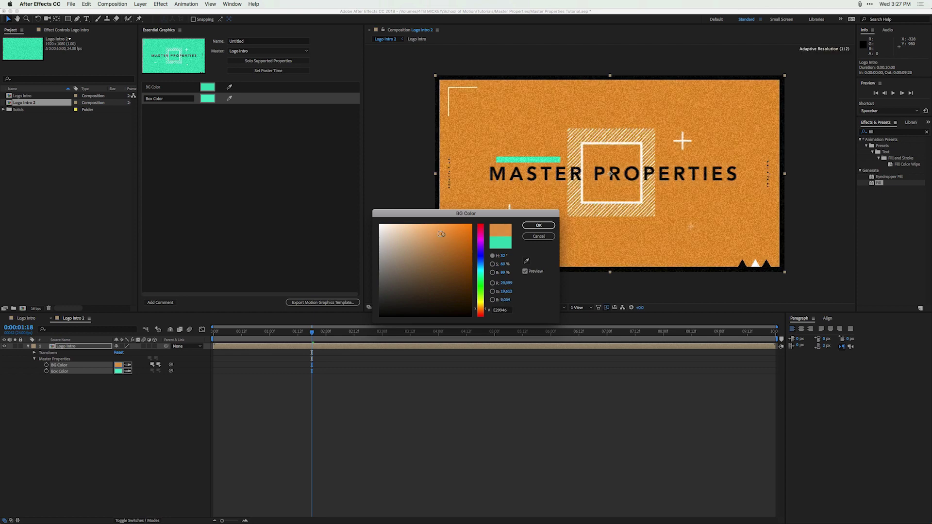
pyautogui.click(539, 226)
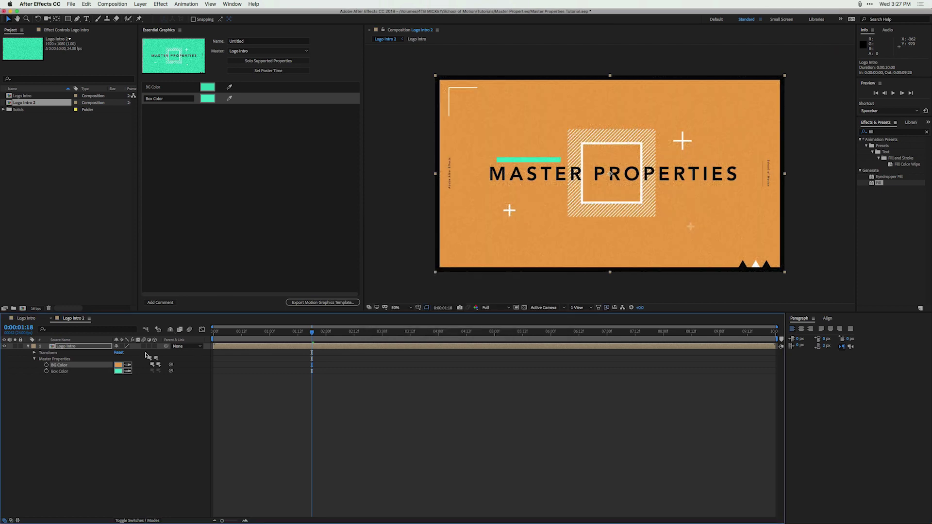
# Override the nested layer's Box Color with a muted grey-blue.
pyautogui.click(118, 371)
pyautogui.moveTo(413, 272); pyautogui.dragTo(374, 256)
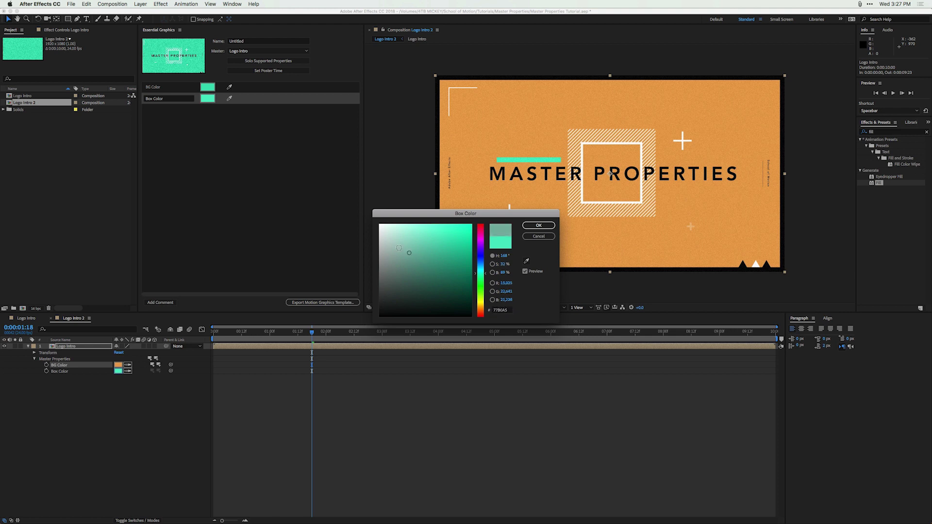
pyautogui.click(539, 225)
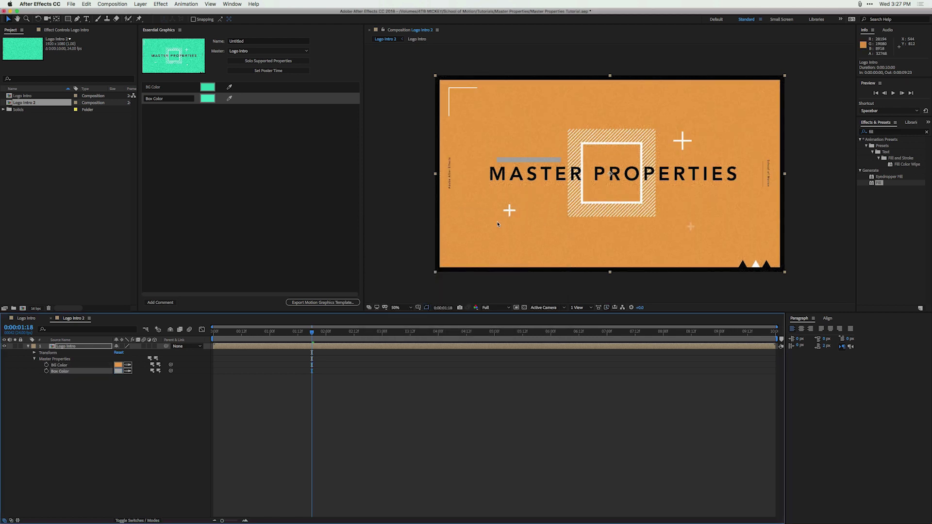
pyautogui.click(109, 398)
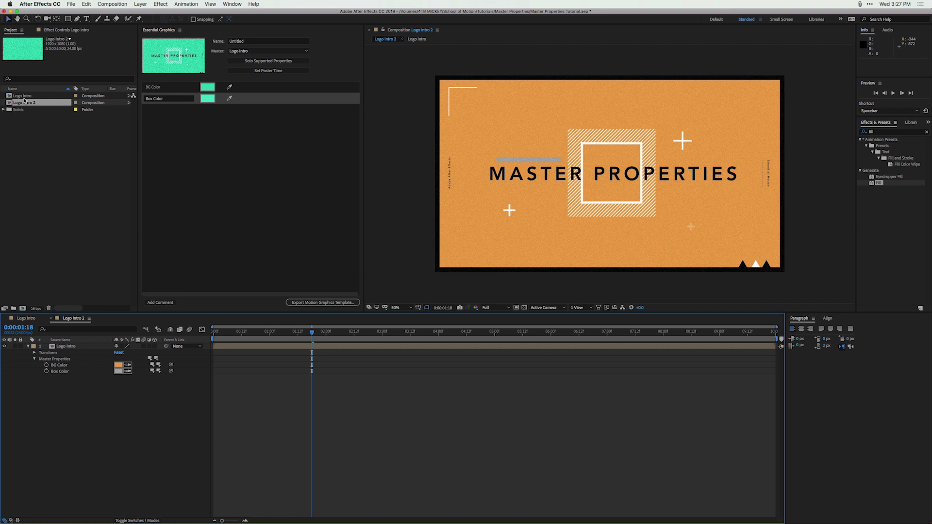
# Create another composition from Logo Intro and rename the orange Logo Intro 2 composition as Orange Comp.
pyautogui.moveTo(24, 98); pyautogui.dragTo(24, 308)
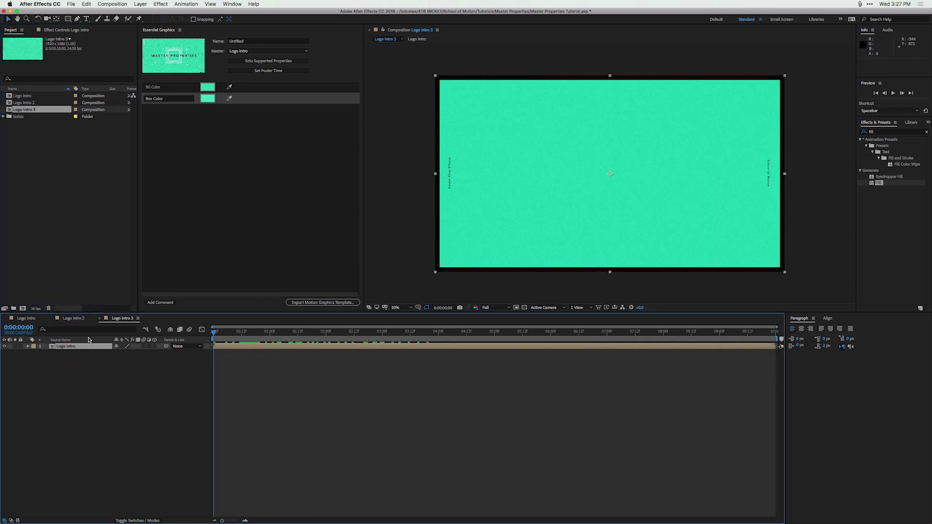
pyautogui.click(81, 322)
pyautogui.click(26, 103)
pyautogui.press('Return')
pyautogui.write('Orang')
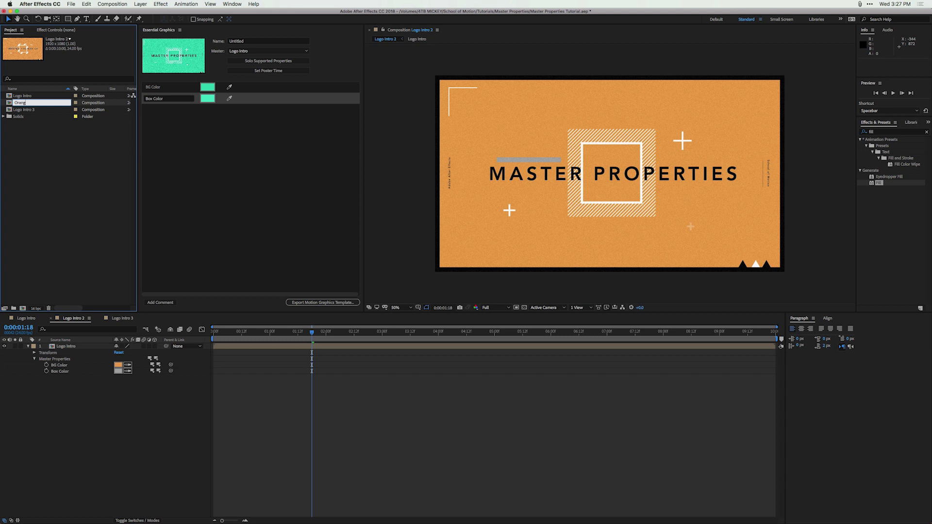
pyautogui.write('e Comp')
pyautogui.press('Return')
# Rename the Logo Intro 3 composition as Blue Comp and open it with its nested layer's properties expanded.
pyautogui.click(30, 104)
pyautogui.press('Return')
pyautogui.write('Blu')
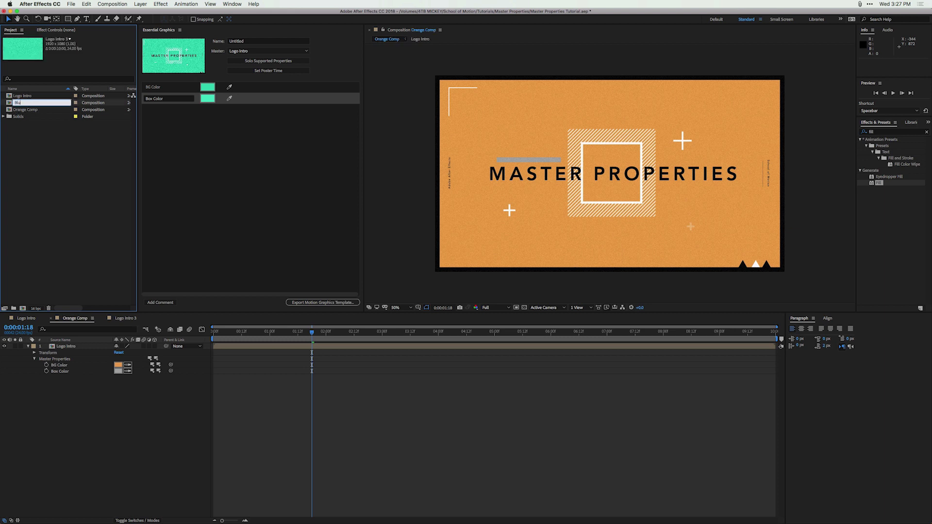
pyautogui.write('e Comp')
pyautogui.press('Return')
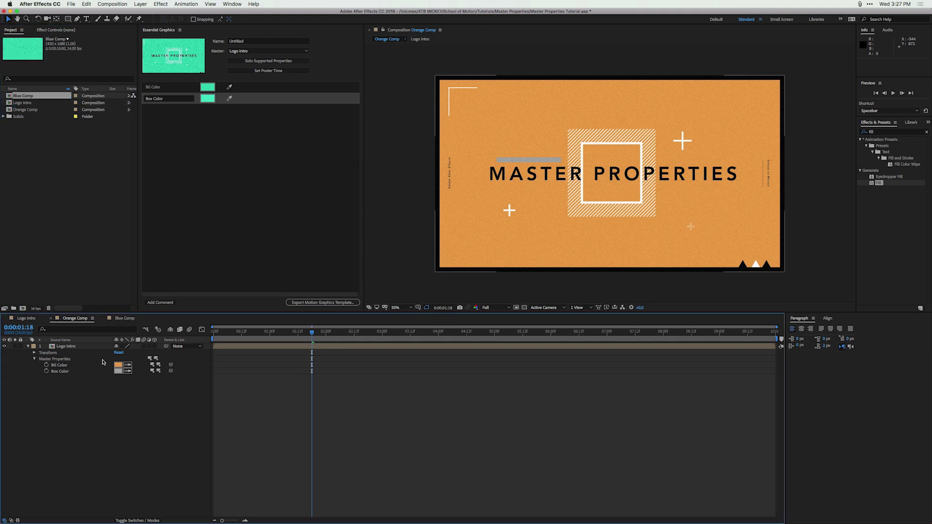
pyautogui.doubleClick(24, 96)
pyautogui.click(28, 346)
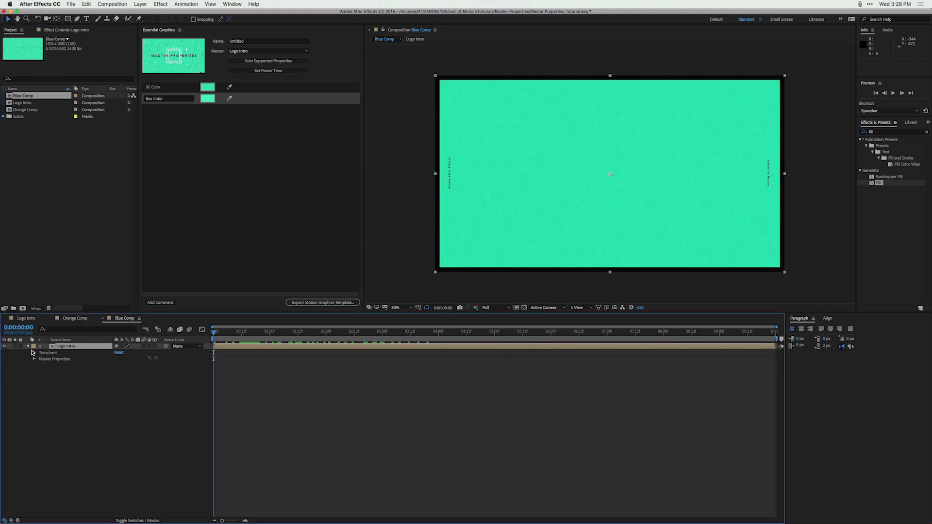
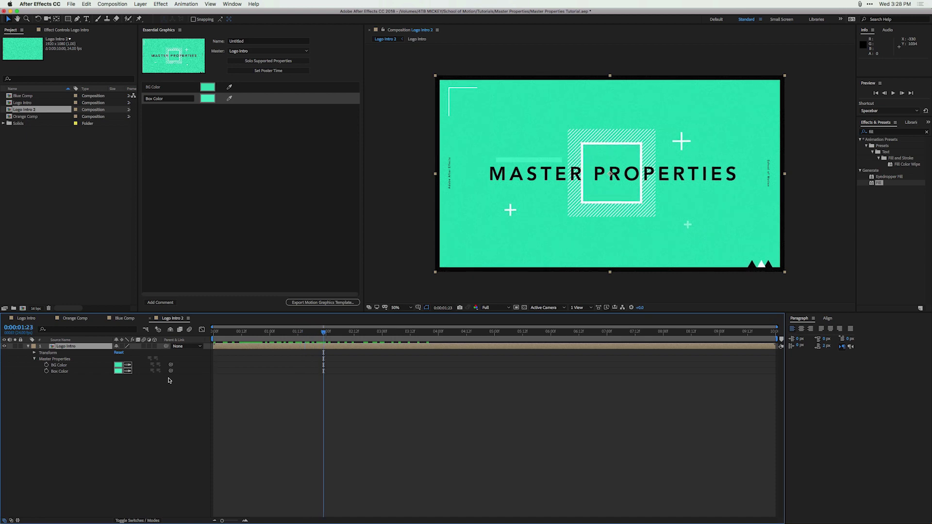
# Override the nested layer's BG Color in the new Logo Intro 2 composition with red (D44545).
pyautogui.click(118, 366)
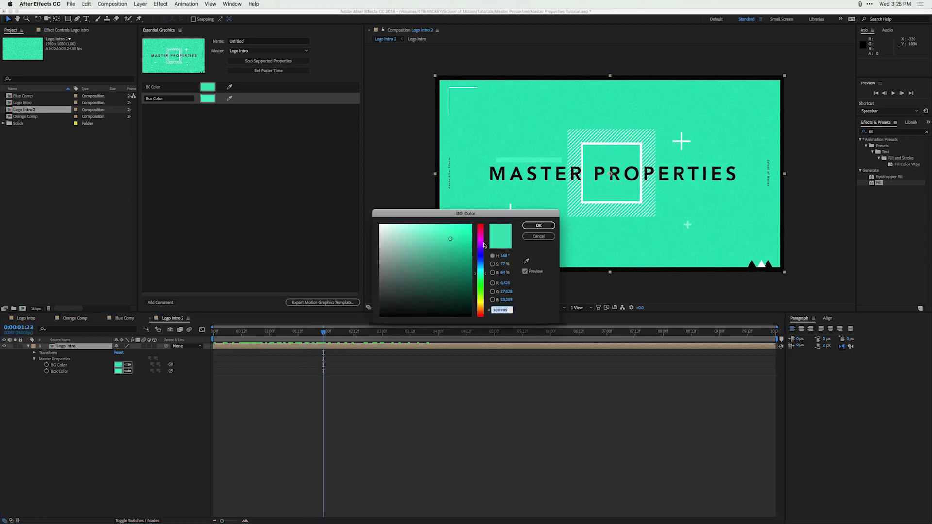
pyautogui.moveTo(487, 246); pyautogui.dragTo(484, 225)
pyautogui.moveTo(455, 260); pyautogui.dragTo(442, 240)
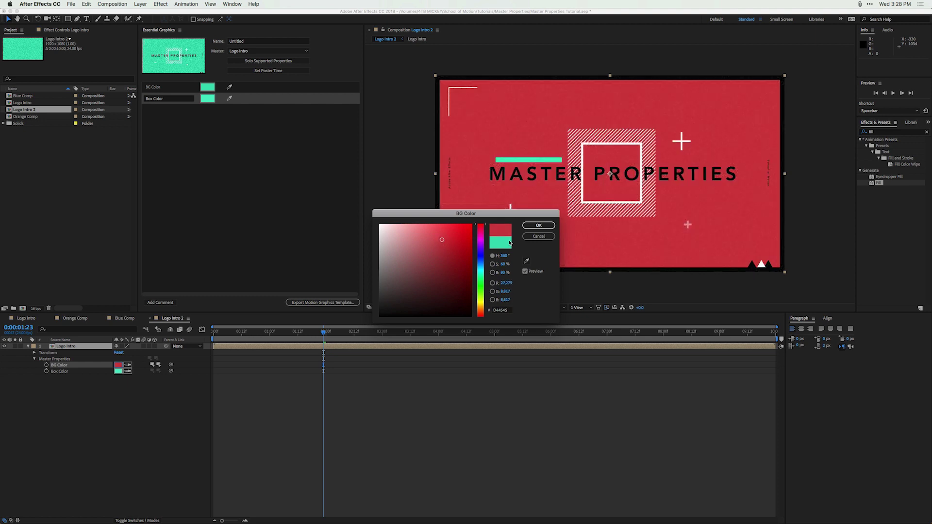
pyautogui.click(539, 226)
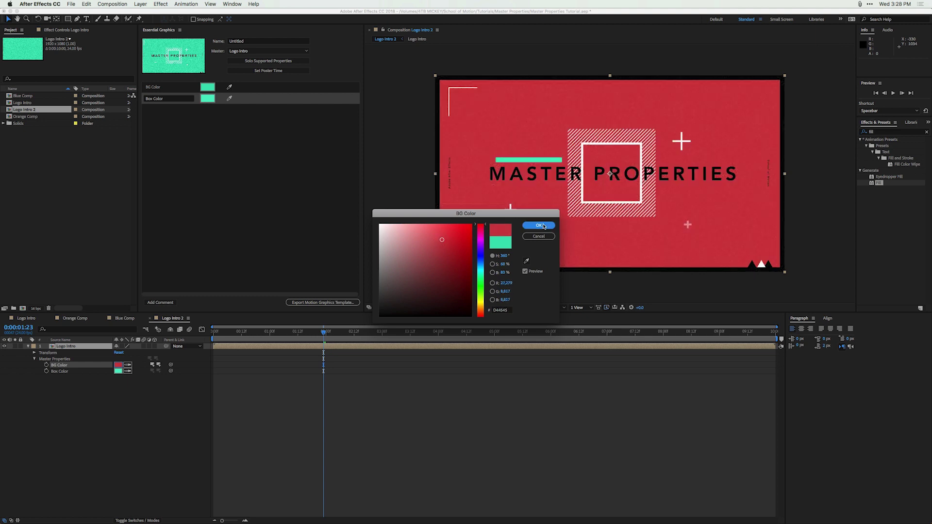
# Override the Box Color of the nested layer with white (FFFFFF).
pyautogui.click(118, 371)
pyautogui.moveTo(388, 277); pyautogui.dragTo(343, 221)
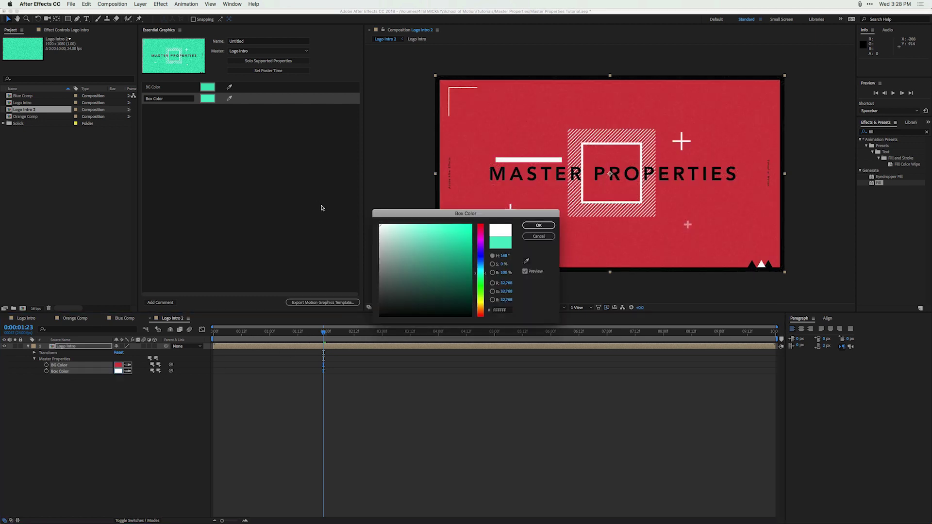
pyautogui.click(539, 225)
pyautogui.click(569, 276)
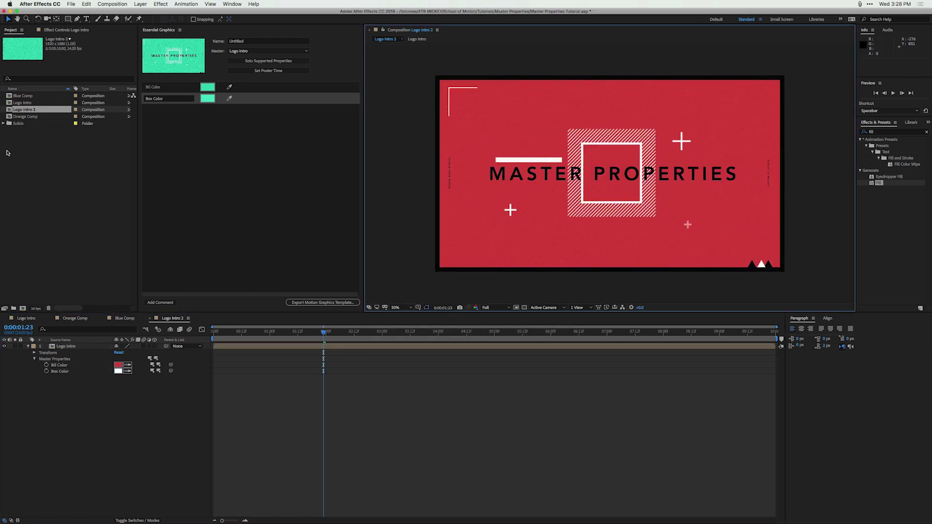
# Rename the red Logo Intro 2 composition as Red Comp.
pyautogui.click(28, 114)
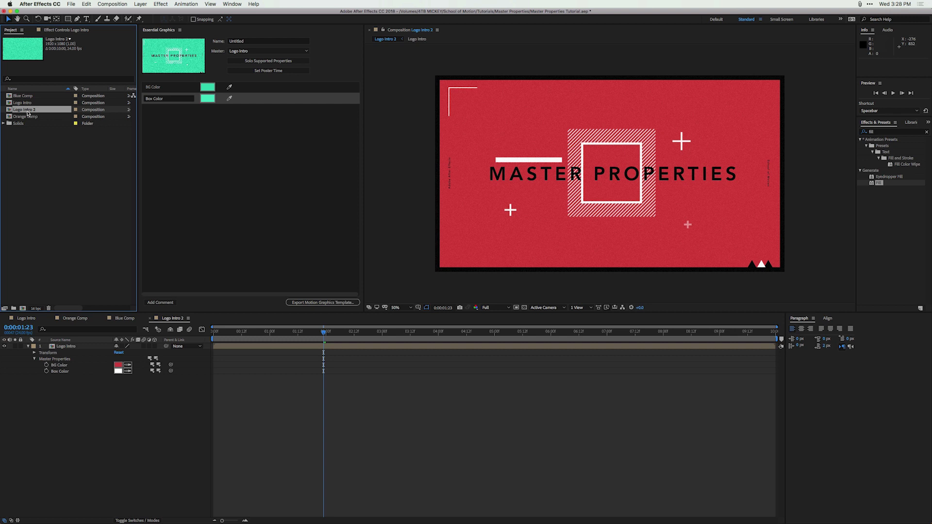
pyautogui.press('Return')
pyautogui.write('Re')
pyautogui.press('Return')
# Create one more composition from Logo Intro and expand its nested layer's Master Properties.
pyautogui.moveTo(23, 103); pyautogui.dragTo(25, 310)
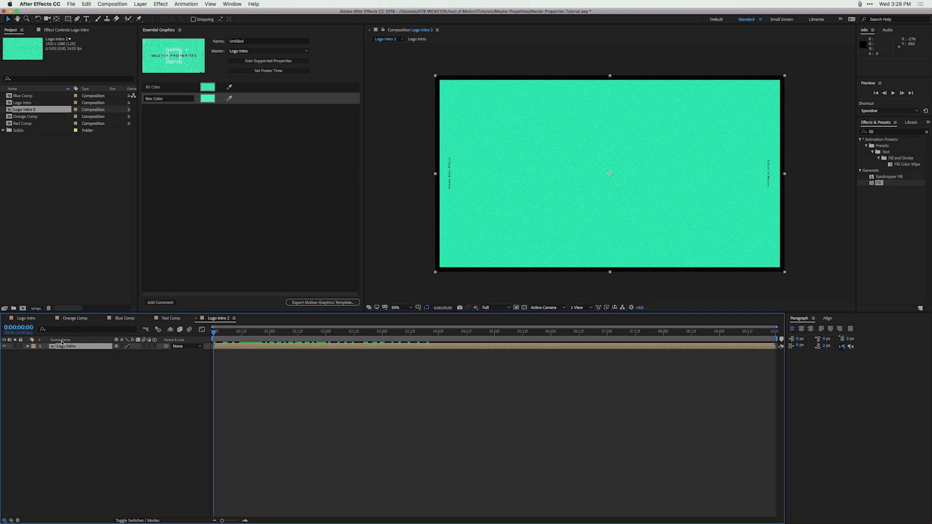
pyautogui.click(27, 346)
pyautogui.click(34, 359)
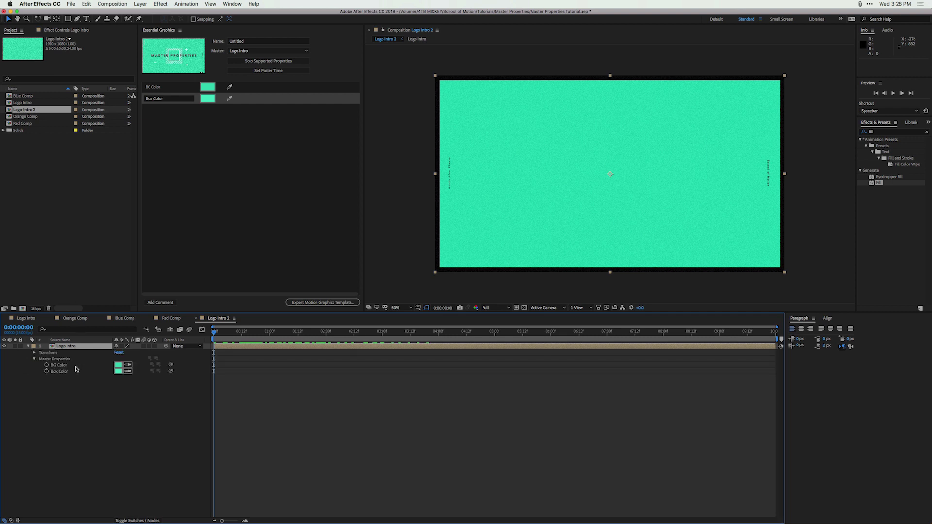
# Override the BG Color of the nested layer in the newest composition with a pale yellow-green.
pyautogui.click(118, 365)
pyautogui.moveTo(481, 266); pyautogui.dragTo(479, 300)
pyautogui.moveTo(445, 237); pyautogui.dragTo(410, 230)
pyautogui.click(538, 226)
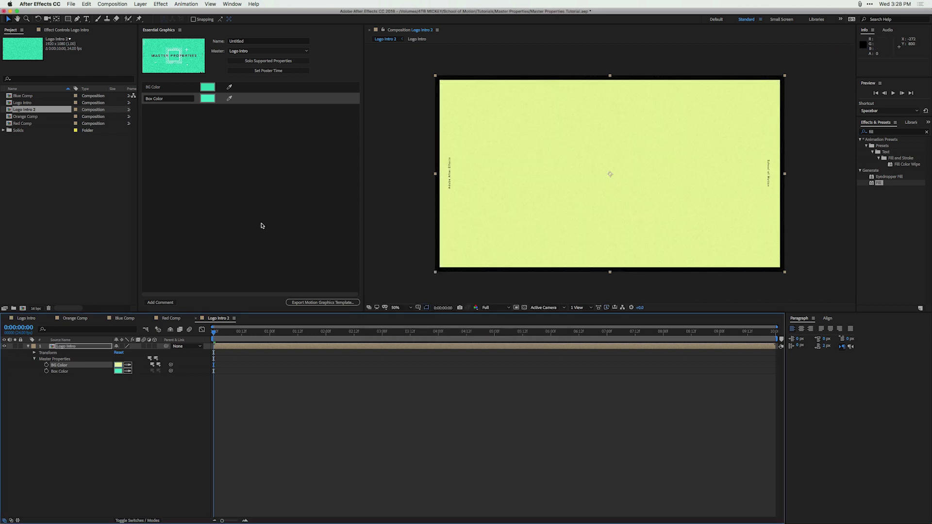
# Preview the frame at 0:00:01:19 and override the nested layer's Box Color with blue (64A2DB).
pyautogui.press('space')
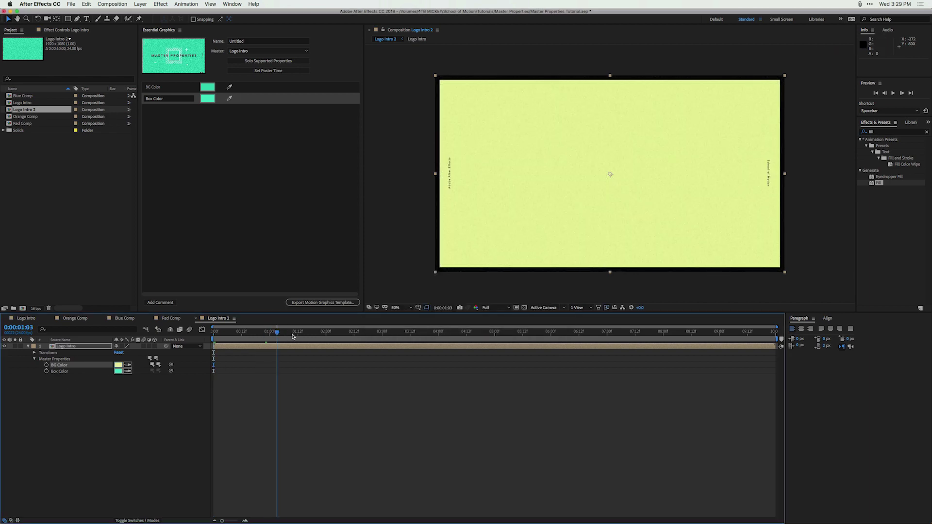
pyautogui.click(118, 371)
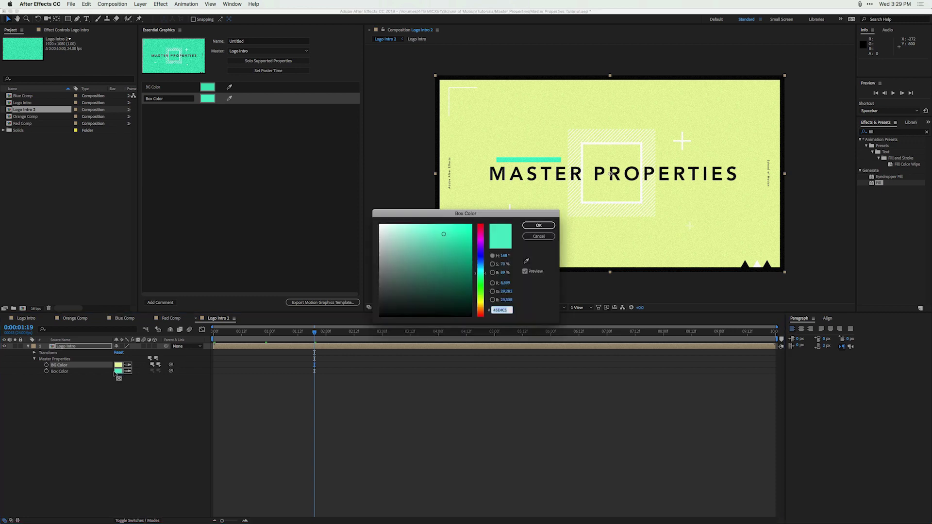
pyautogui.moveTo(479, 268); pyautogui.dragTo(480, 262)
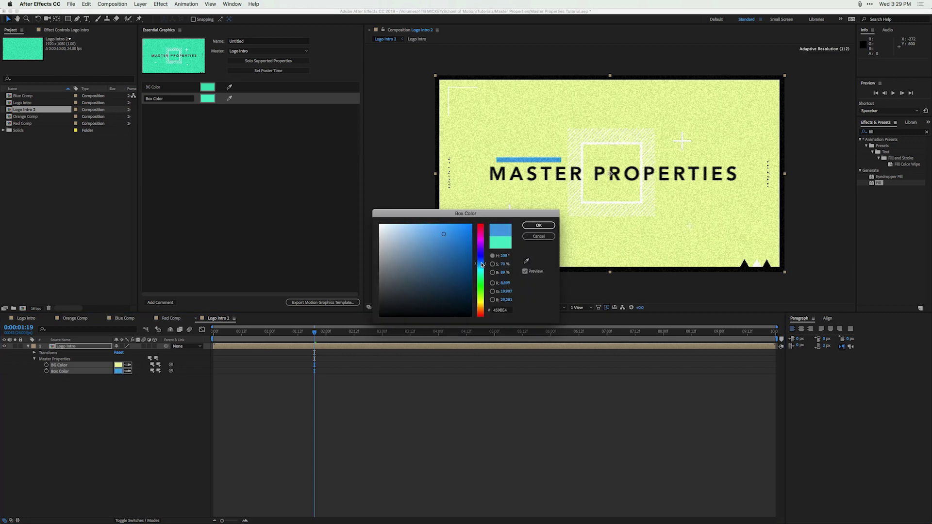
pyautogui.moveTo(444, 238); pyautogui.dragTo(428, 238)
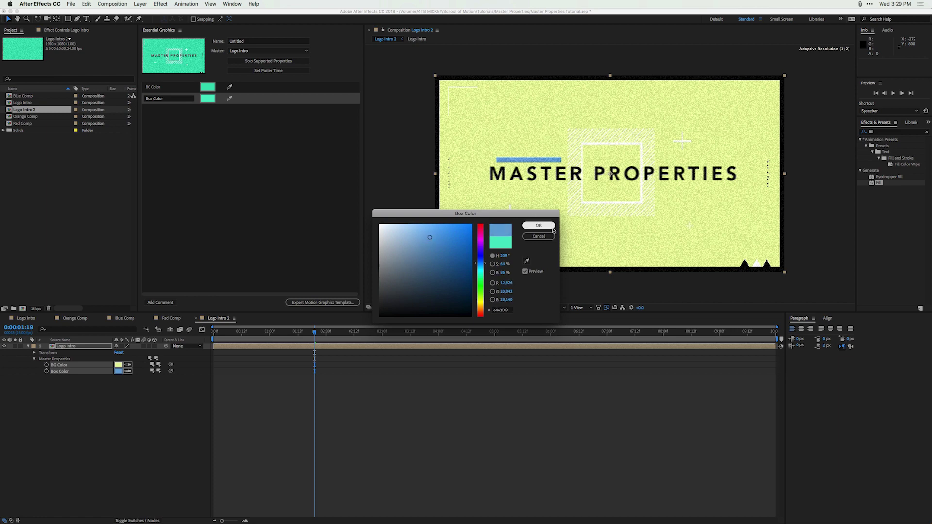
pyautogui.click(538, 225)
pyautogui.click(521, 283)
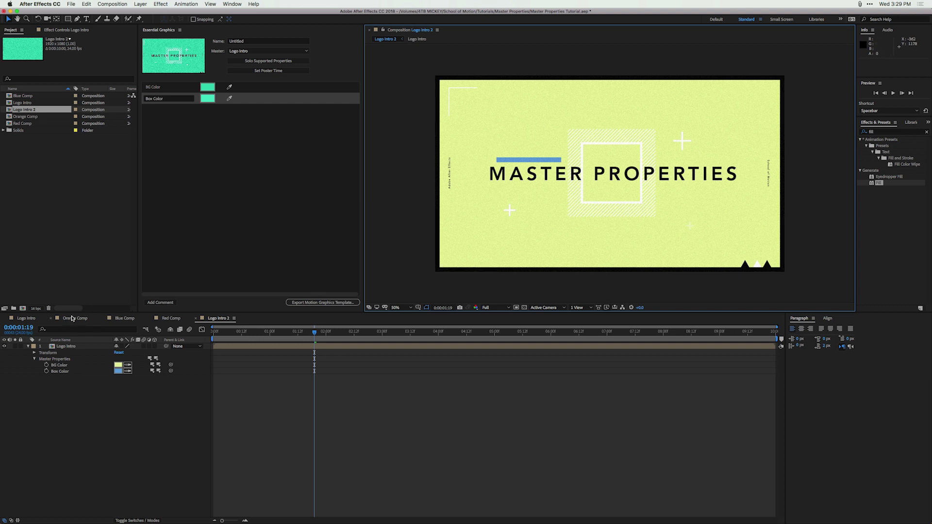
# Go back to the Logo Intro composition and add the Properties text layer's Source Text to Essential Graphics.
pyautogui.click(170, 318)
pyautogui.click(219, 318)
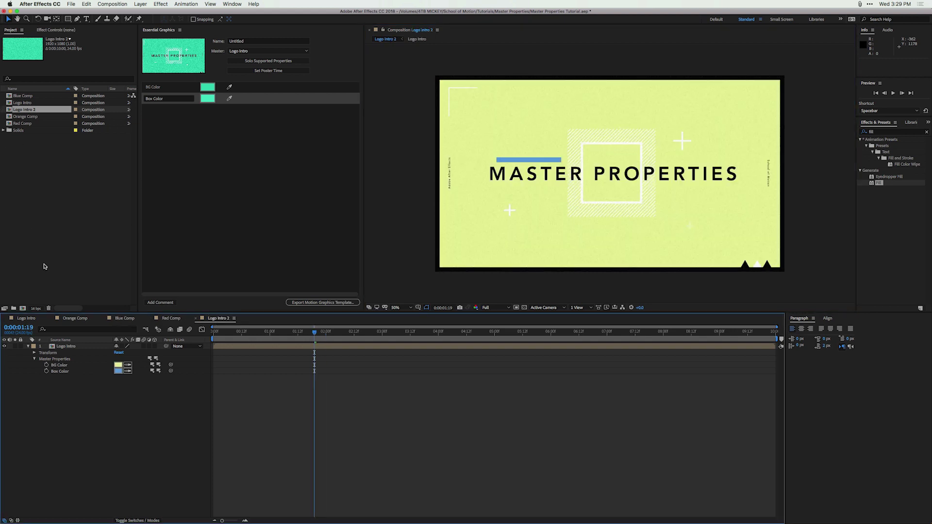
pyautogui.click(24, 320)
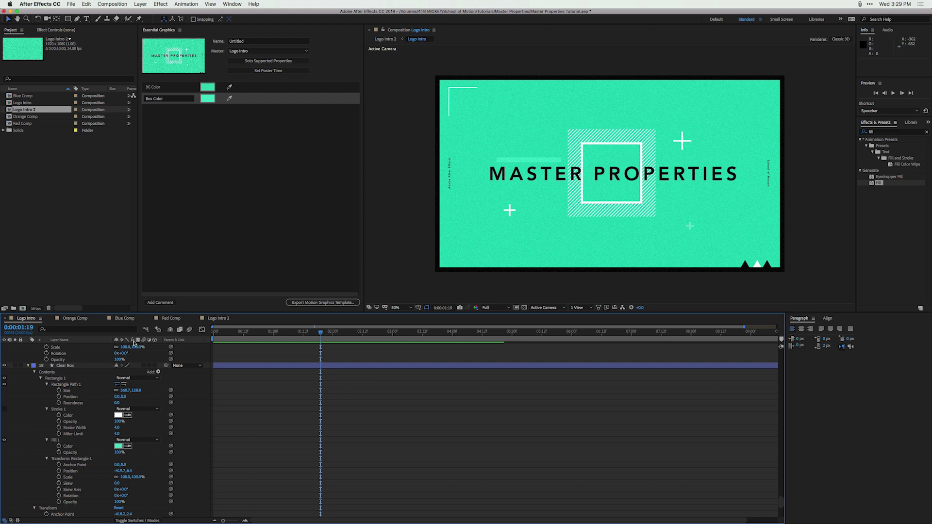
pyautogui.scroll(-5, 102, 403)
pyautogui.scroll(10, 102, 402)
pyautogui.scroll(5, 102, 402)
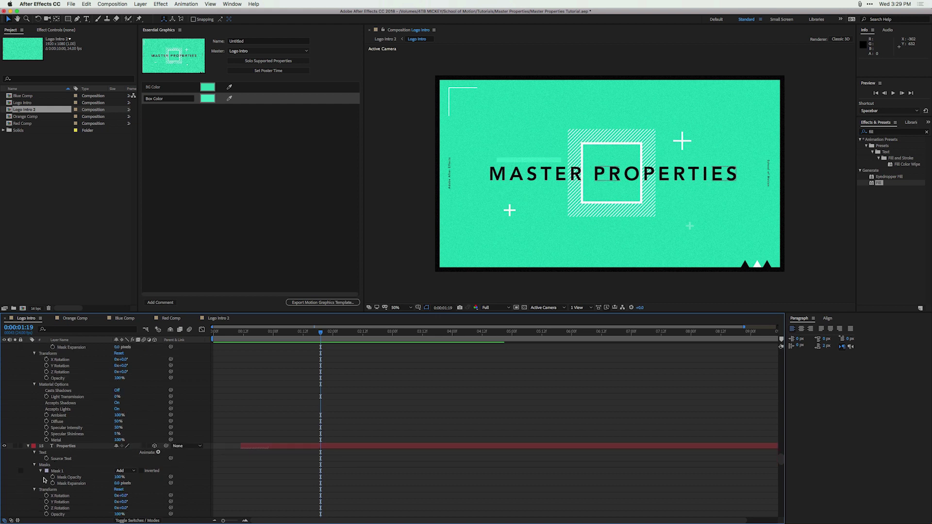
pyautogui.click(68, 447)
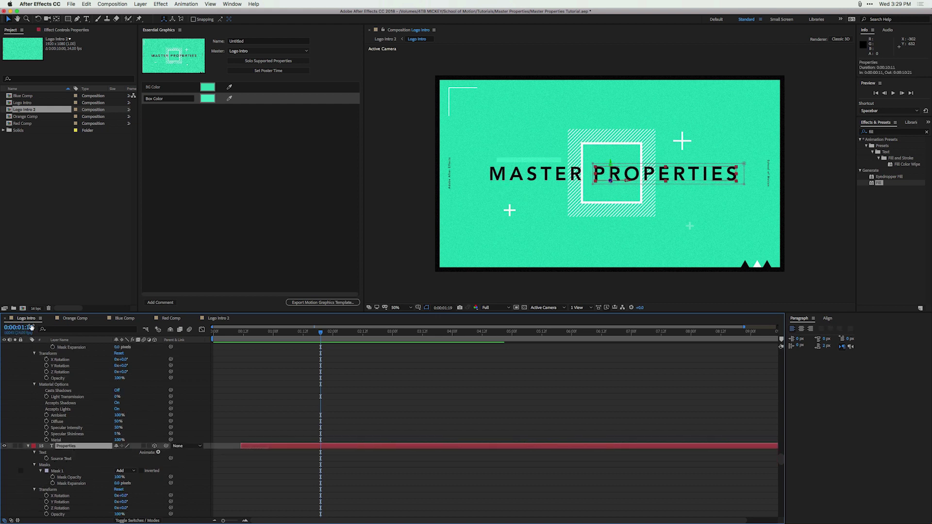
pyautogui.moveTo(62, 459); pyautogui.dragTo(185, 166)
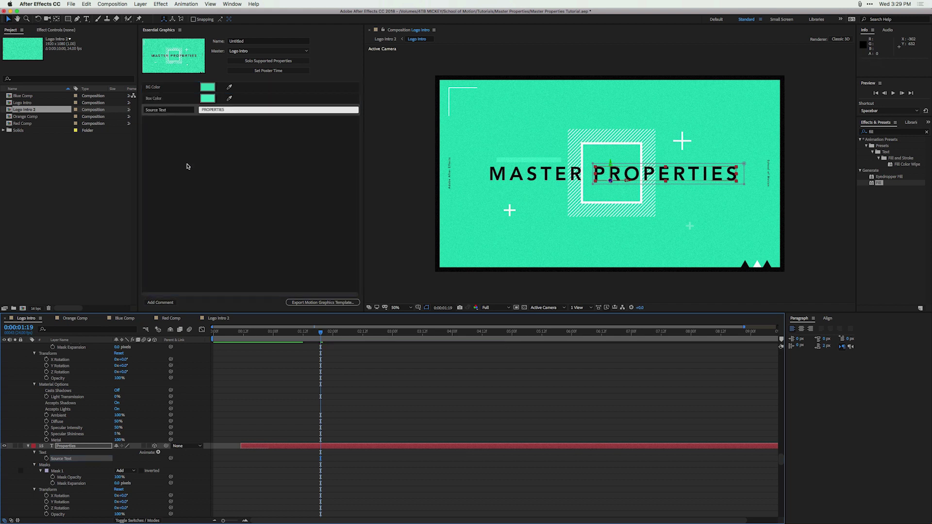
# In Red Comp, override the nested Logo Intro layer's Source Text with "Mansions!".
pyautogui.click(170, 319)
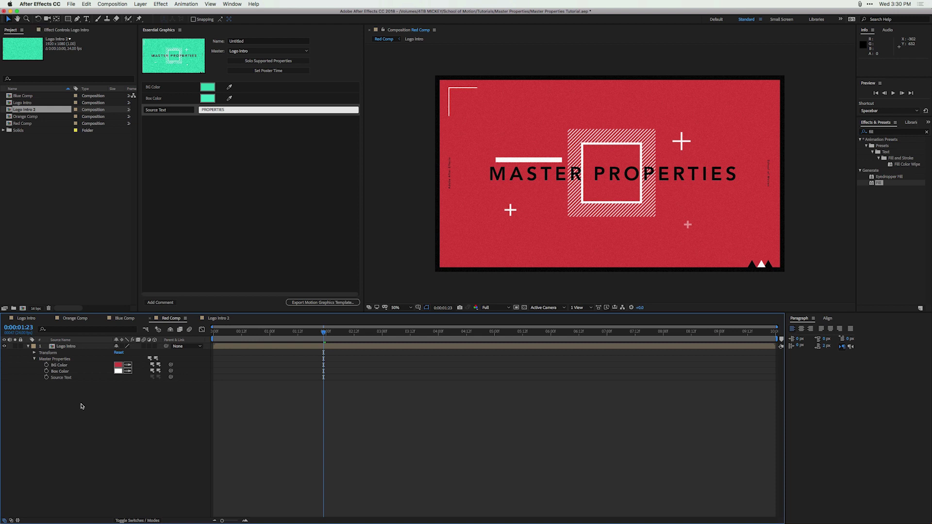
pyautogui.rightClick(62, 381)
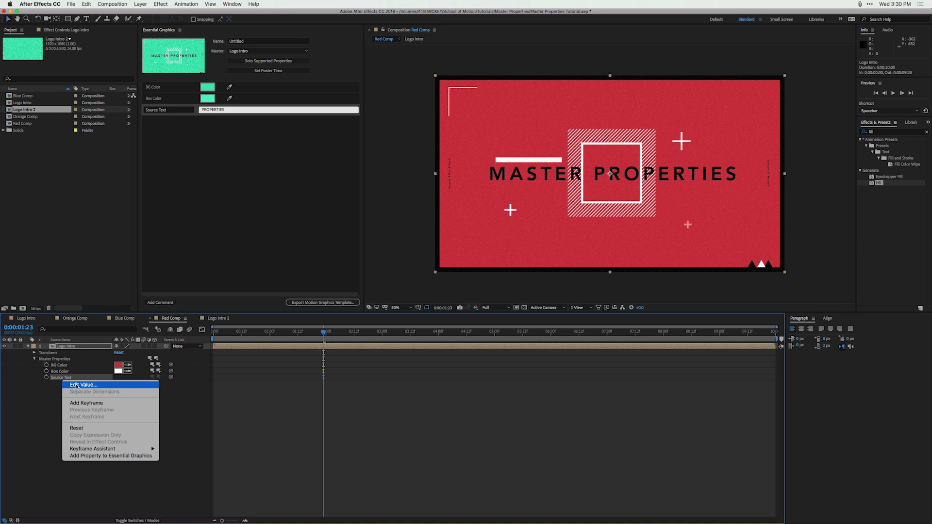
pyautogui.click(76, 385)
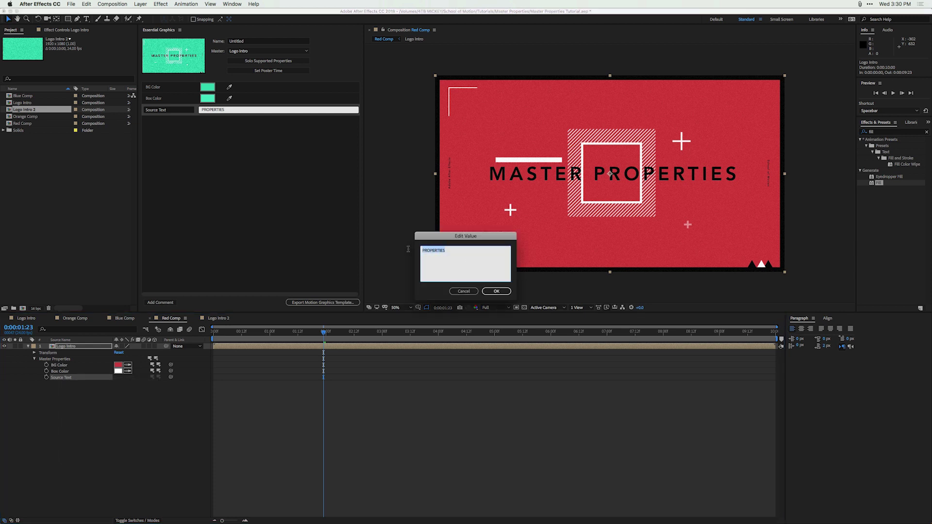
pyautogui.write('Mansions!')
pyautogui.click(494, 291)
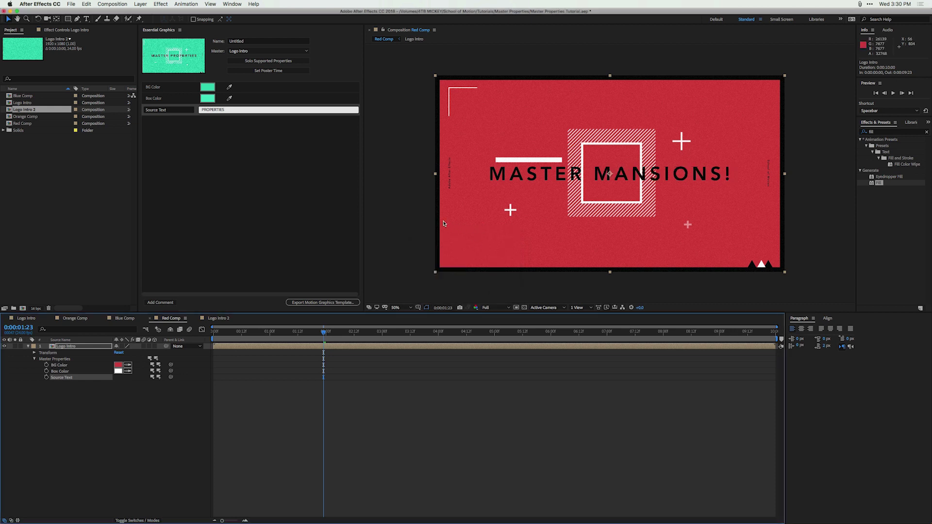
# In the Logo Intro 2 composition, override the nested layer's Source Text with "Mansions!!".
pyautogui.click(215, 318)
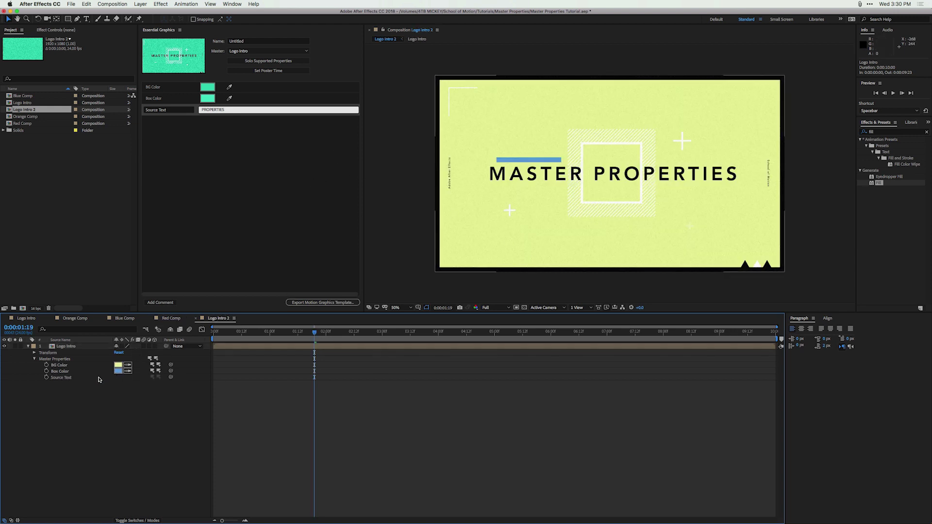
pyautogui.click(62, 378)
pyautogui.rightClick(73, 379)
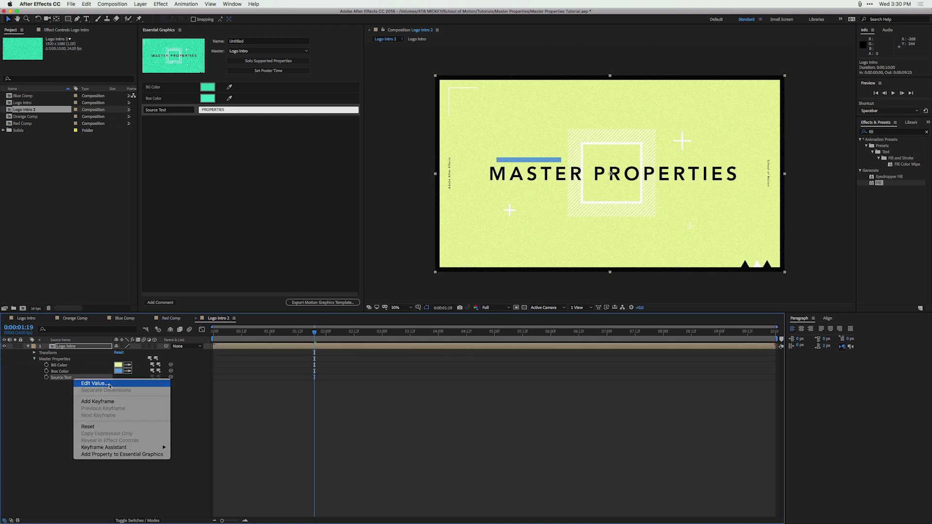
pyautogui.click(95, 384)
pyautogui.write('Mansions!!')
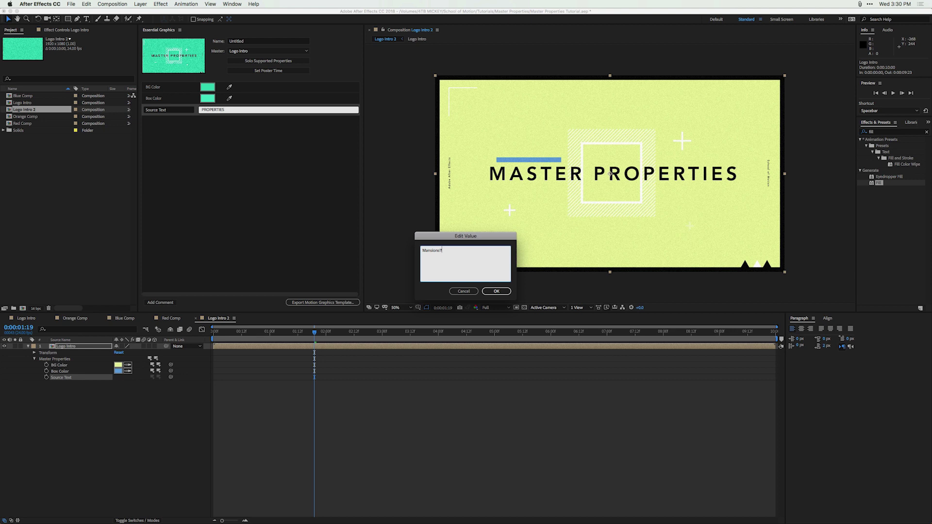
pyautogui.click(498, 291)
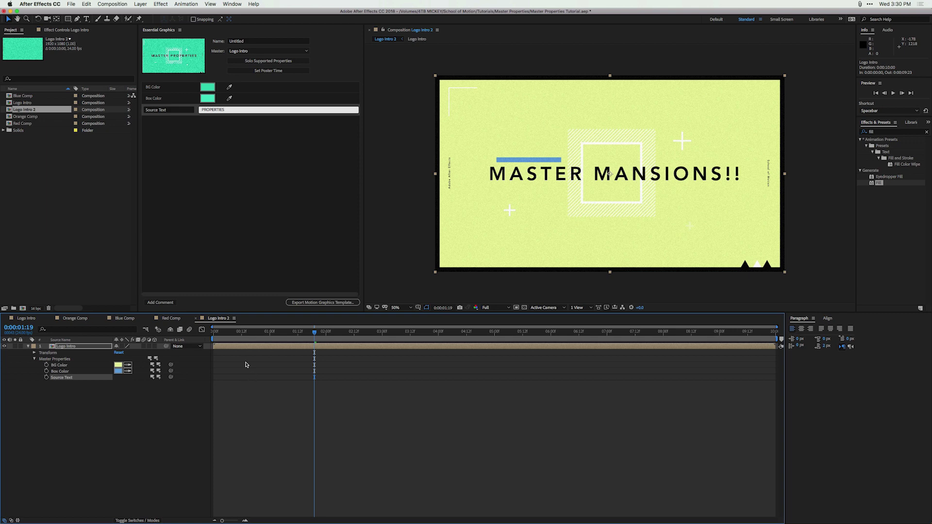
# Change the Box Color override in Logo Intro 2 to black (000000).
pyautogui.click(118, 371)
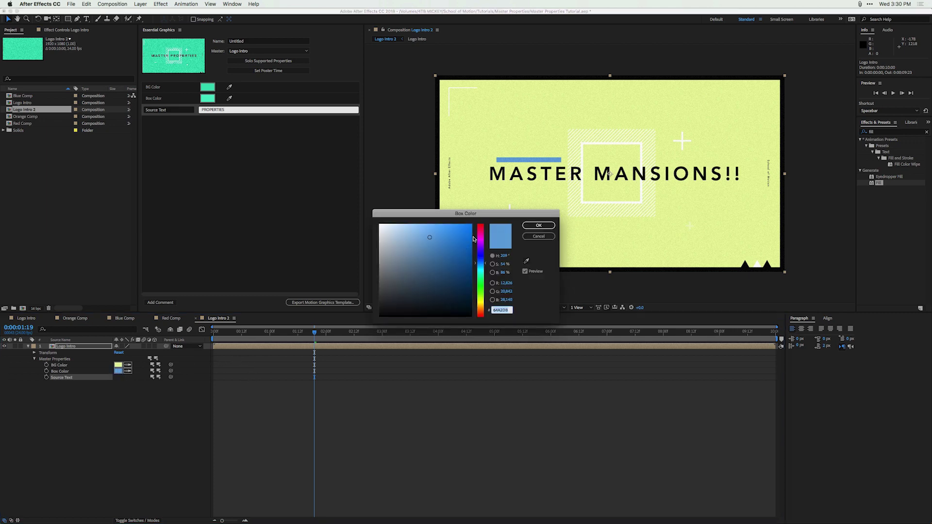
pyautogui.moveTo(430, 238)
pyautogui.mouseDown()
pyautogui.moveTo(345, 237)
pyautogui.moveTo(338, 329)
pyautogui.mouseUp()
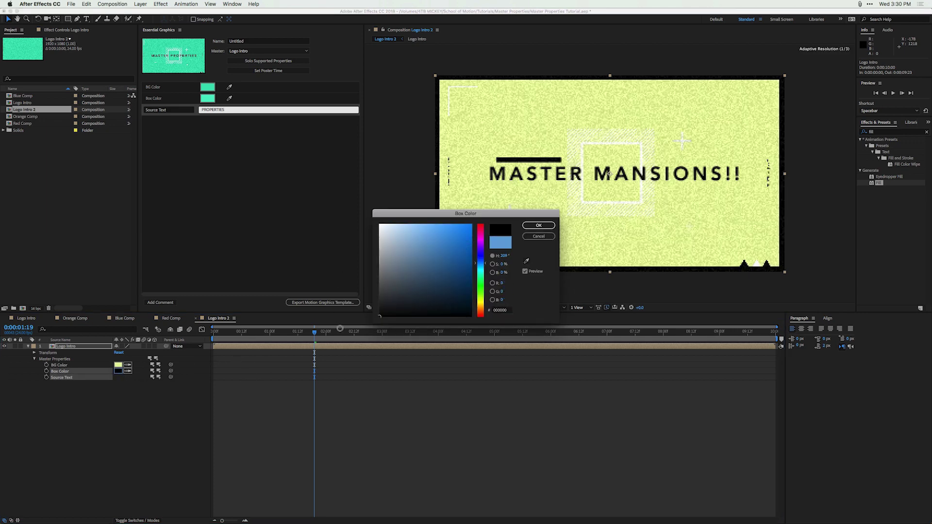
pyautogui.click(539, 226)
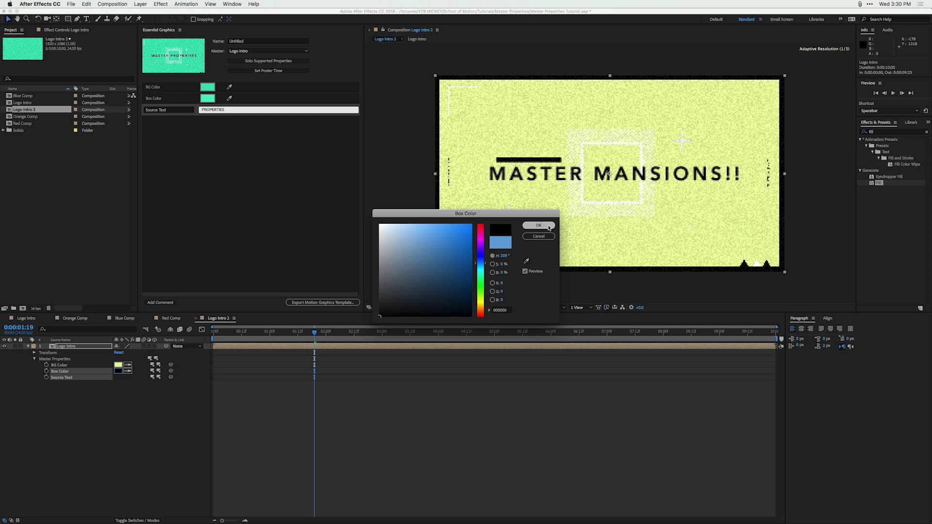
pyautogui.click(592, 285)
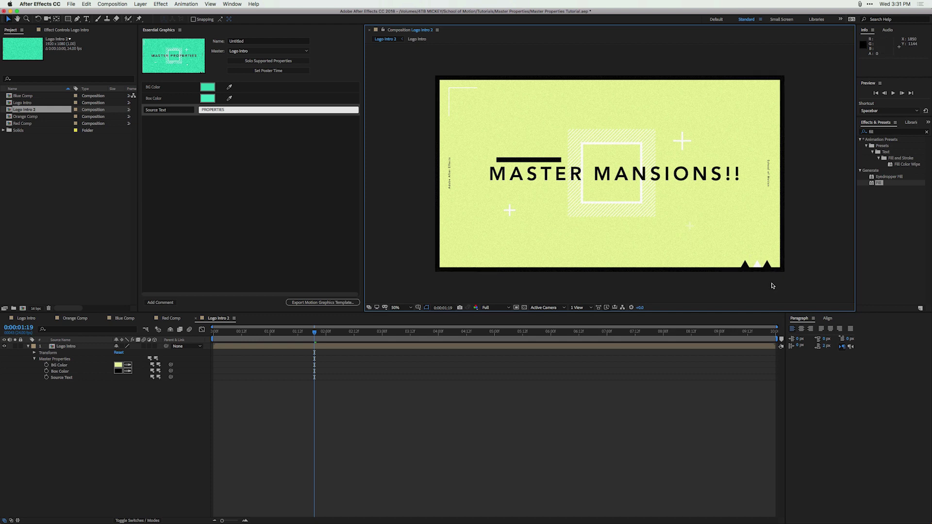
# Return to the Logo Intro composition, add the Left Triangle layer's fill Color to Essential Graphics and name it "Left Triangle".
pyautogui.click(27, 319)
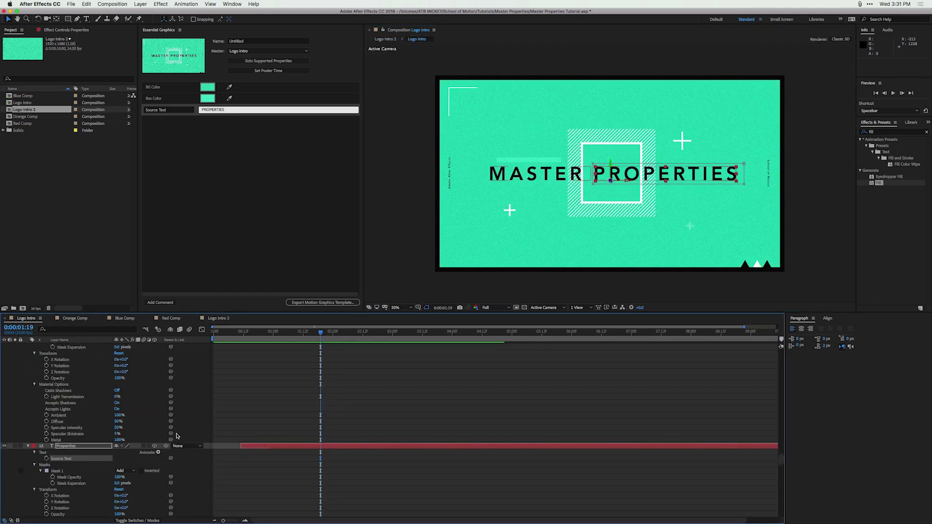
pyautogui.scroll(5, 171, 423)
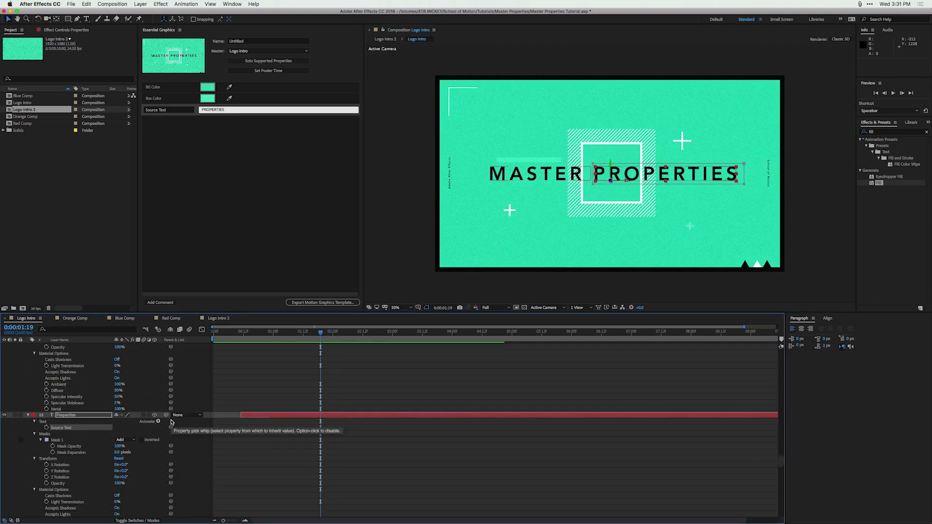
pyautogui.scroll(10, 170, 422)
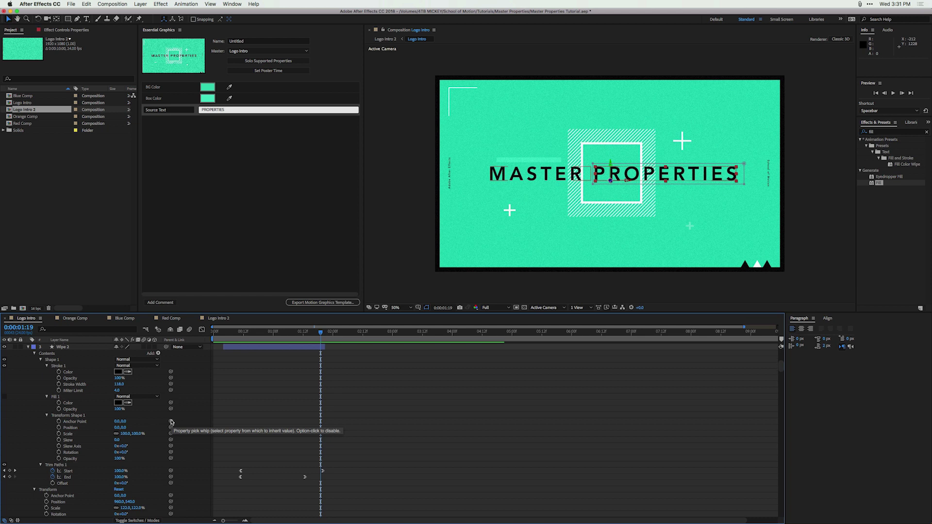
pyautogui.scroll(2, 171, 422)
pyautogui.scroll(-10, 171, 422)
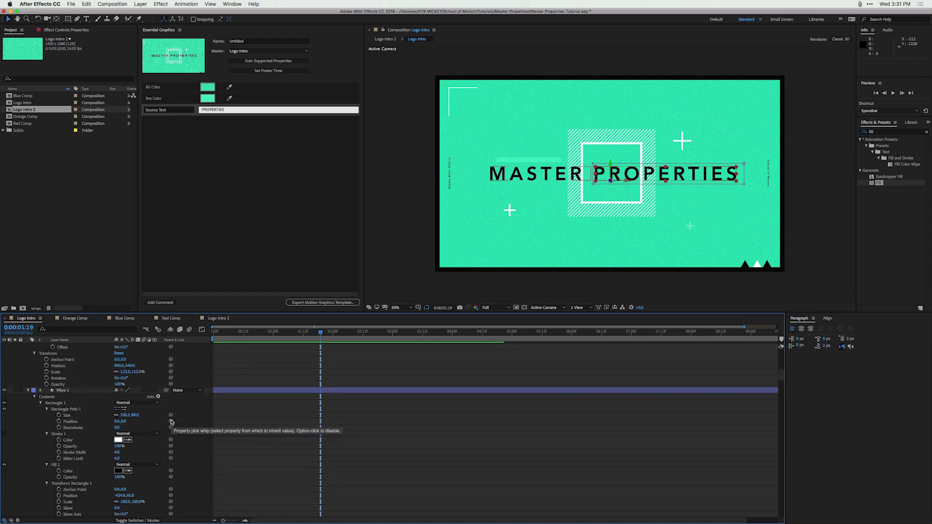
pyautogui.scroll(-8, 171, 422)
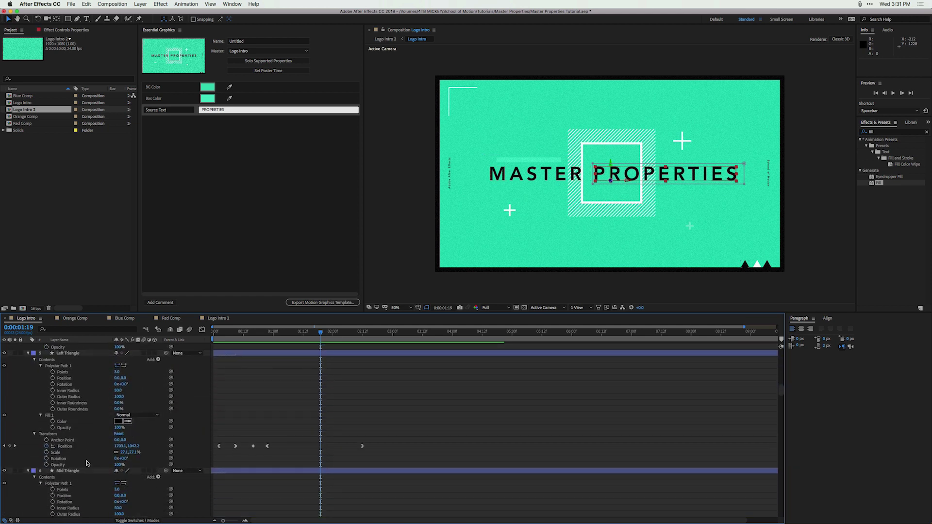
pyautogui.scroll(3, 87, 463)
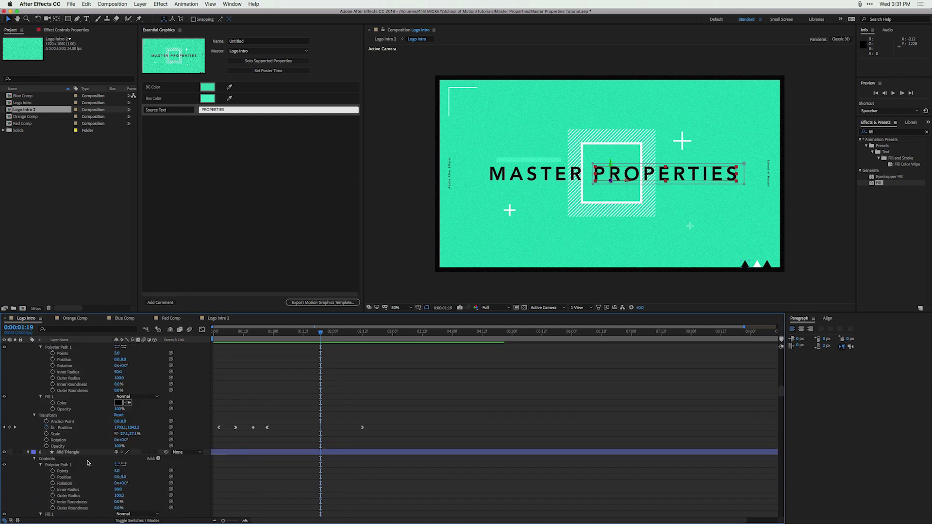
pyautogui.moveTo(65, 430); pyautogui.dragTo(217, 204)
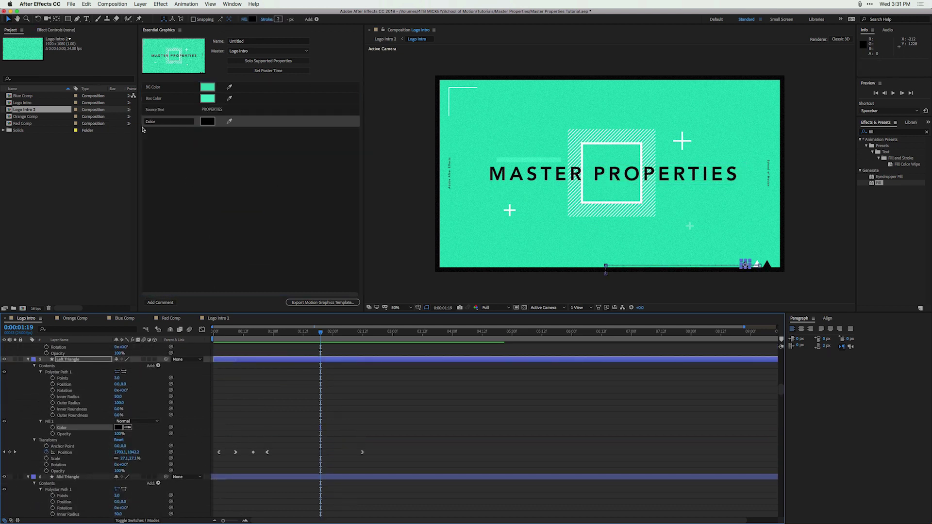
pyautogui.click(164, 122)
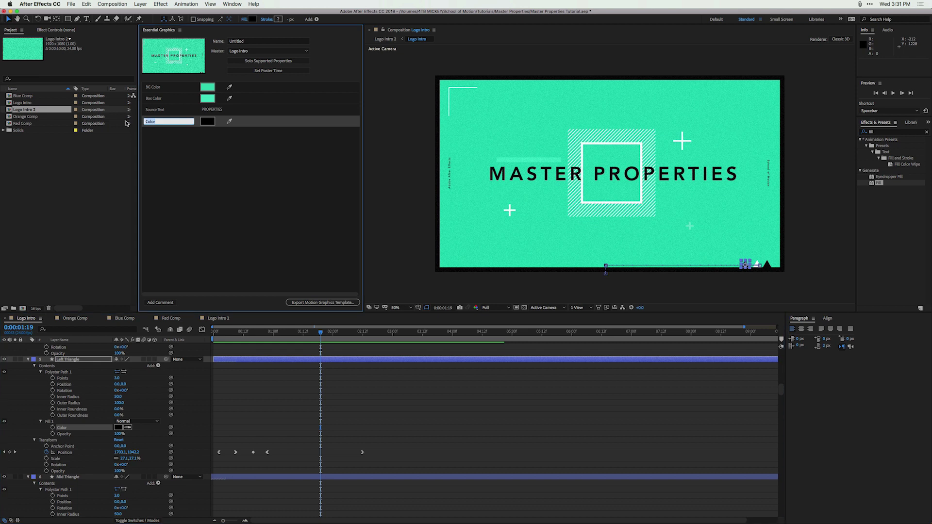
pyautogui.write('L')
pyautogui.click(102, 464)
# Add the Mid Triangle layer's fill Color to Essential Graphics and name it "Mid Triangle".
pyautogui.scroll(-4, 92, 459)
pyautogui.moveTo(67, 453); pyautogui.dragTo(194, 145)
pyautogui.click(171, 134)
pyautogui.write('Mid Triangle')
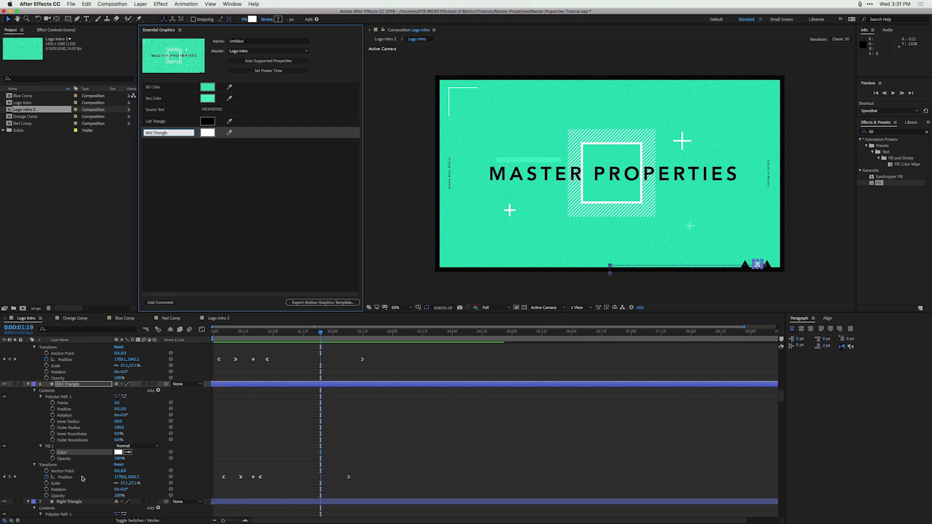
pyautogui.scroll(-3, 83, 478)
pyautogui.click(97, 472)
# Add the Right Triangle layer's fill Color to Essential Graphics and name it "Right Triangle".
pyautogui.moveTo(68, 508); pyautogui.dragTo(177, 163)
pyautogui.click(165, 144)
pyautogui.write('Right Triangle')
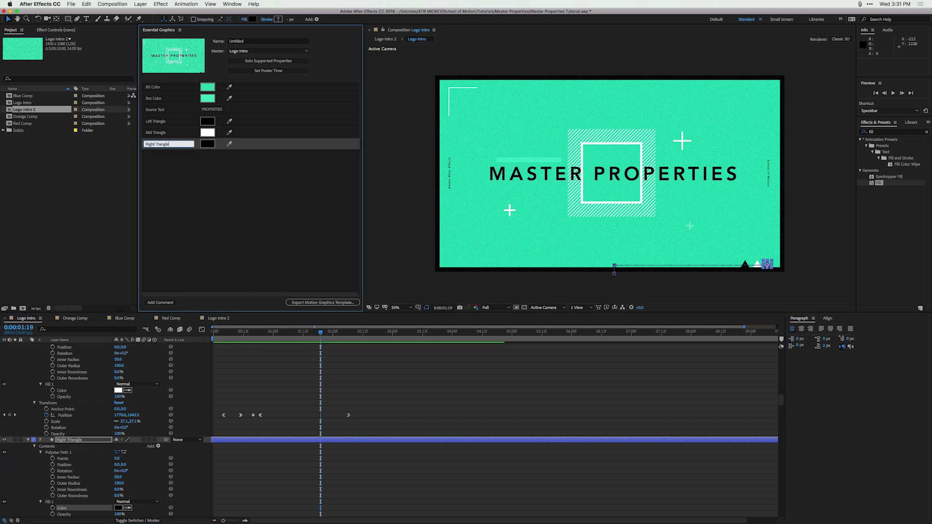
pyautogui.press('Return')
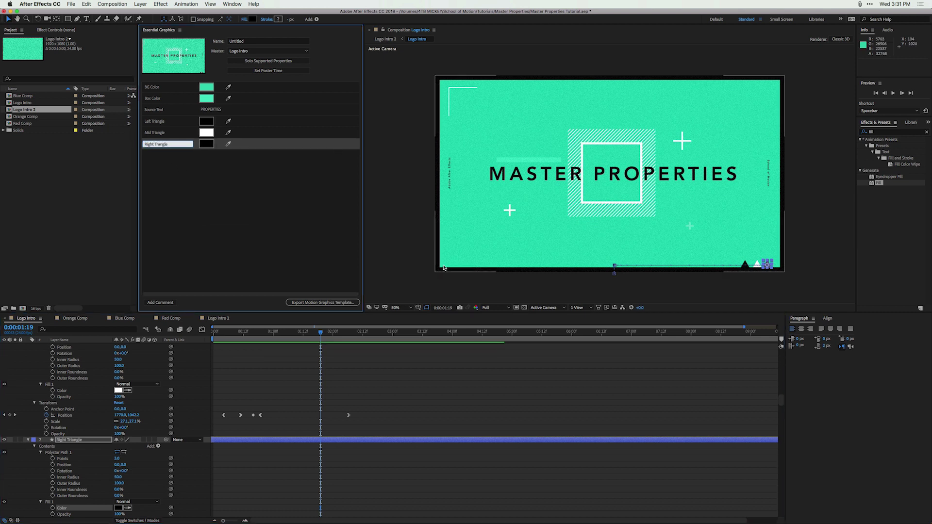
pyautogui.click(408, 287)
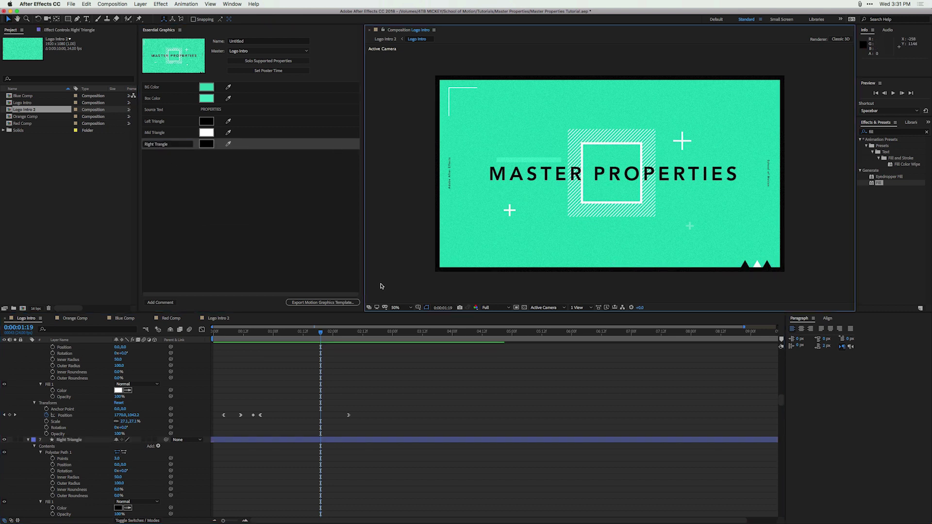
# In Orange Comp, override the nested layer's Mid Triangle color with dark orange (CE7818).
pyautogui.click(75, 322)
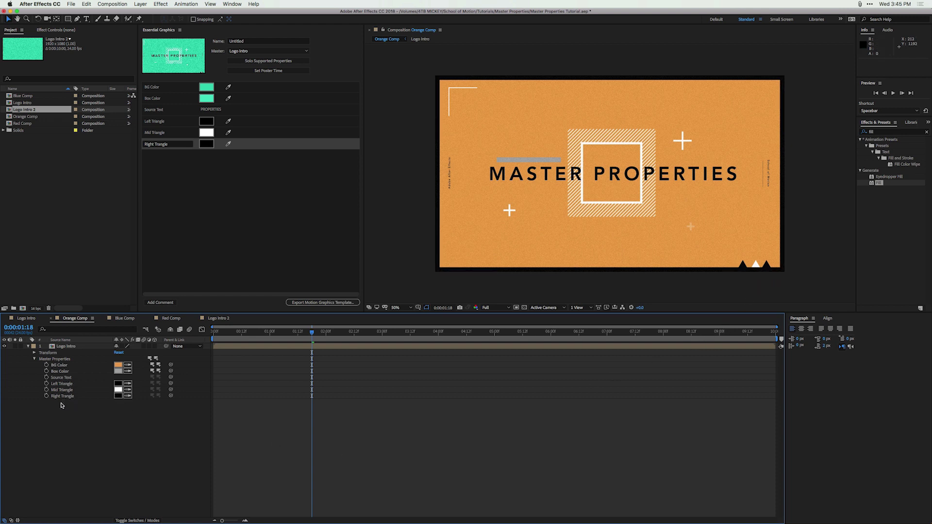
pyautogui.click(118, 390)
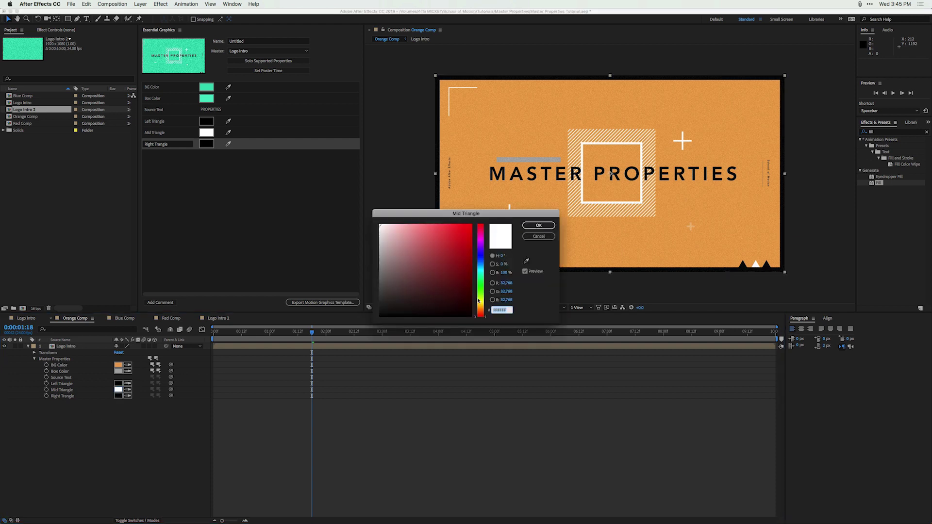
pyautogui.write('E9A253')
pyautogui.moveTo(445, 245)
pyautogui.mouseDown()
pyautogui.moveTo(447, 275)
pyautogui.moveTo(461, 241)
pyautogui.mouseUp()
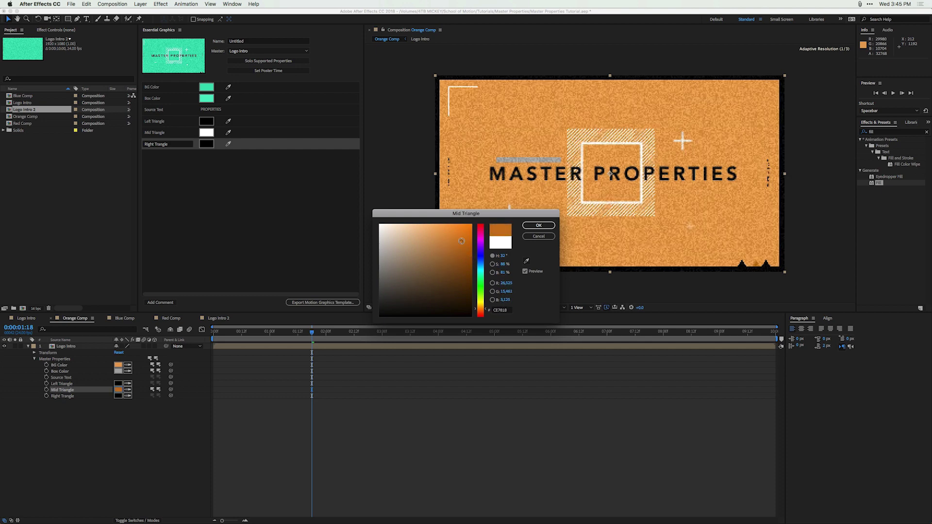
pyautogui.click(539, 225)
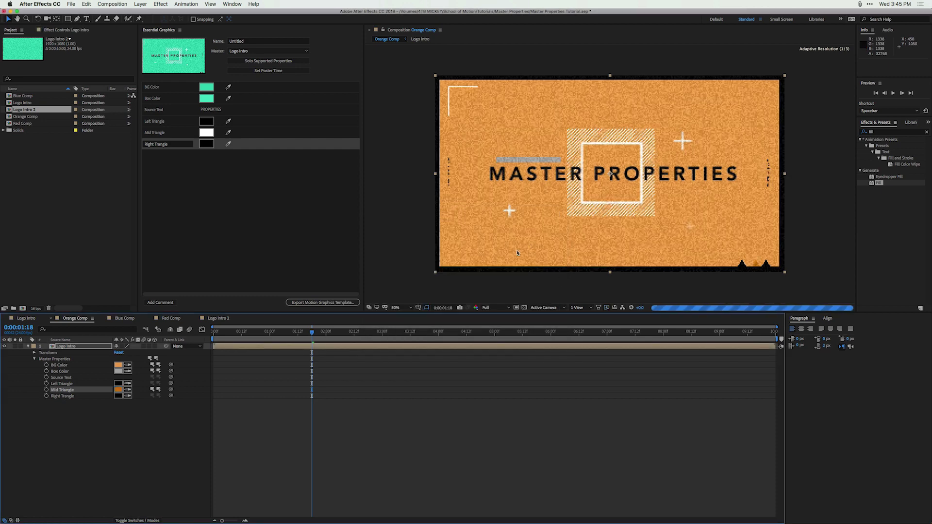
# In Blue Comp, override the nested layer's Left Triangle color with orange.
pyautogui.click(127, 318)
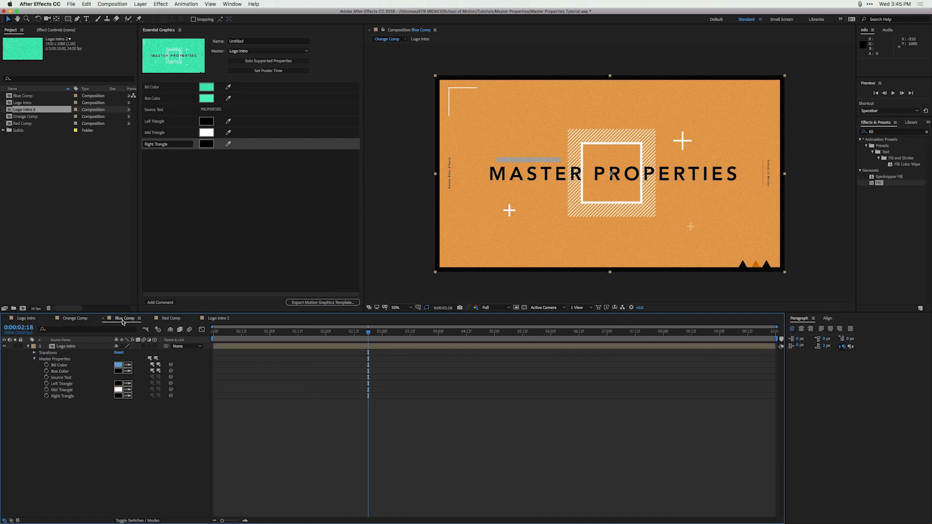
pyautogui.click(118, 384)
pyautogui.click(482, 310)
pyautogui.click(452, 256)
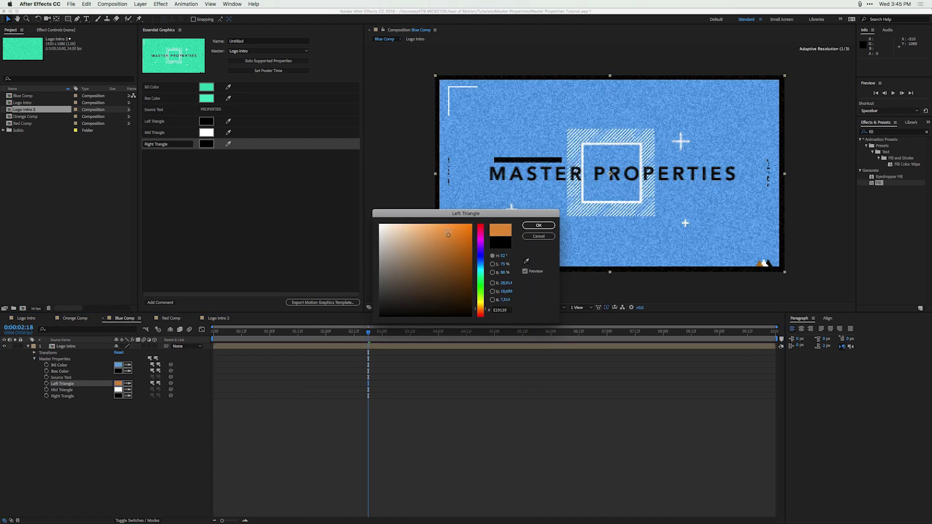
pyautogui.click(549, 225)
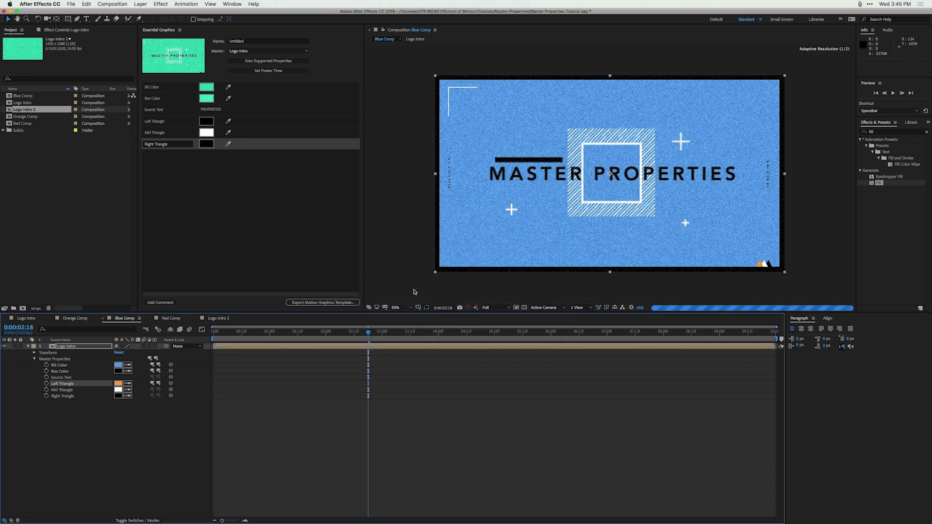
# In Red Comp, override the nested layer's Right Triangle color with dark red (871414).
pyautogui.click(171, 318)
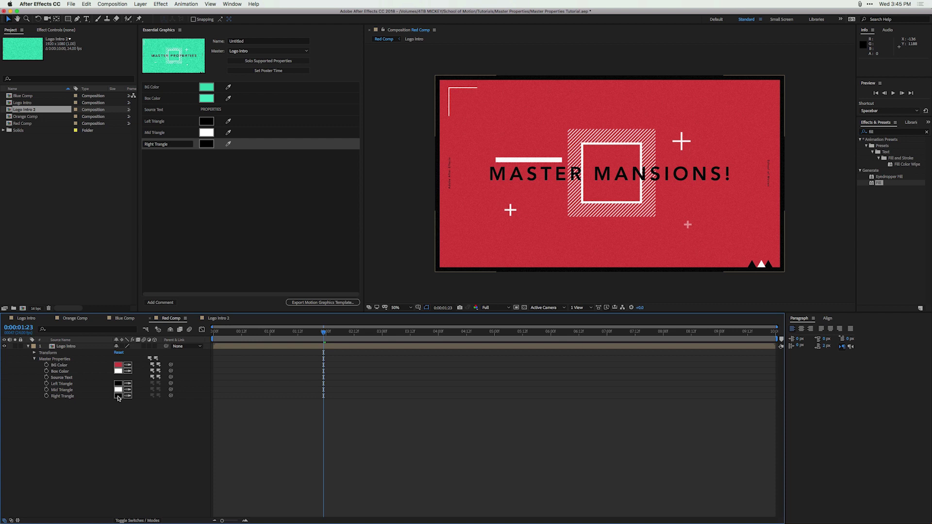
pyautogui.click(118, 396)
pyautogui.moveTo(456, 264); pyautogui.dragTo(459, 267)
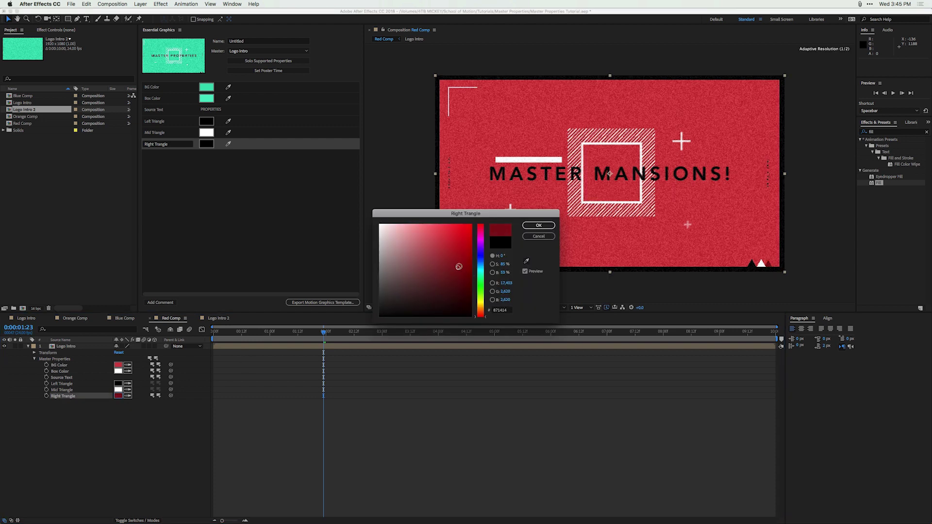
pyautogui.click(539, 227)
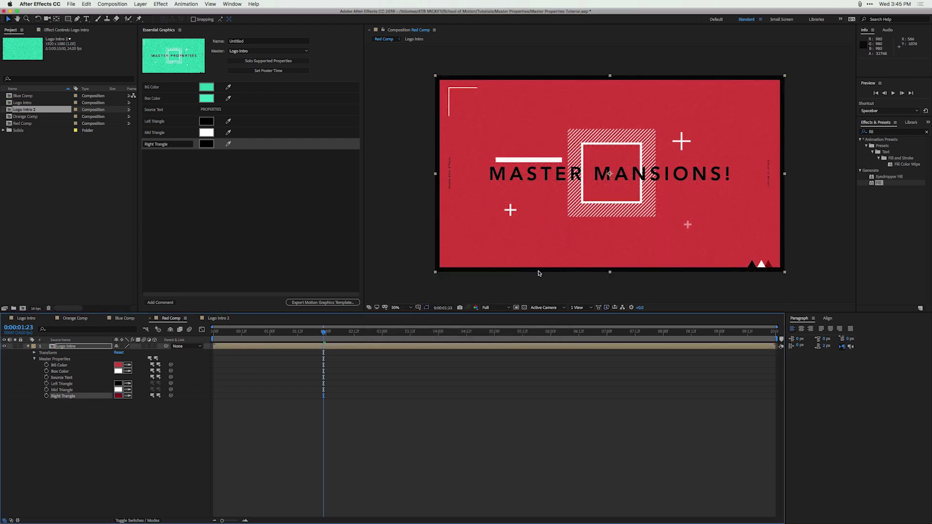
# In Logo Intro 2, override the nested layer's Mid Triangle color with black (000000).
pyautogui.click(216, 319)
pyautogui.click(118, 390)
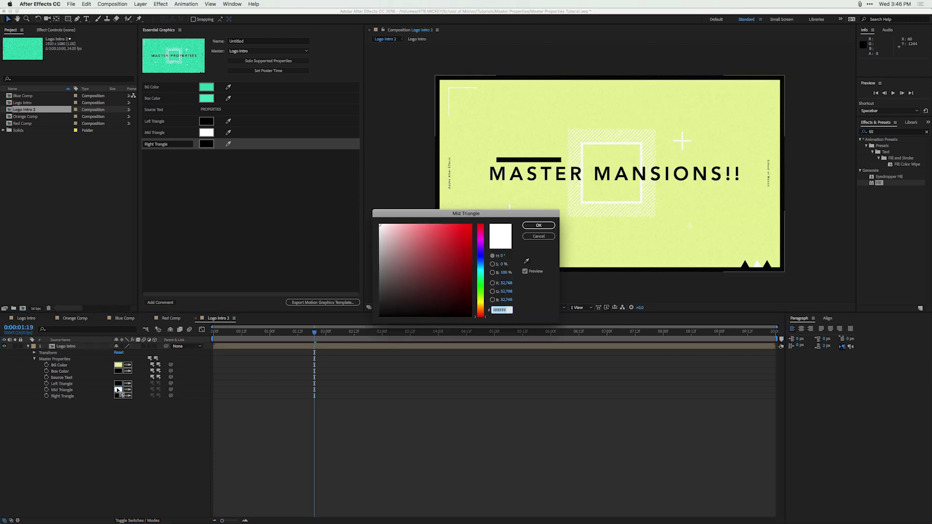
pyautogui.moveTo(417, 292); pyautogui.dragTo(373, 319)
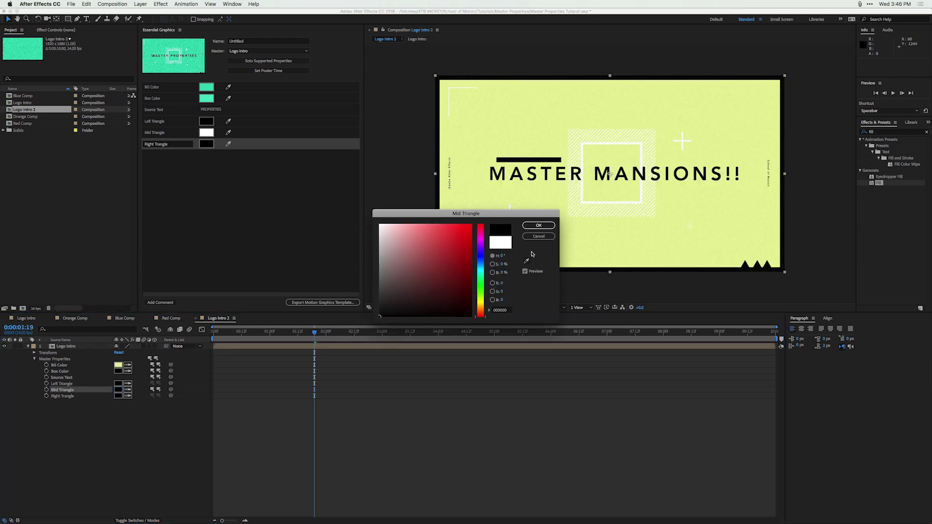
pyautogui.click(538, 225)
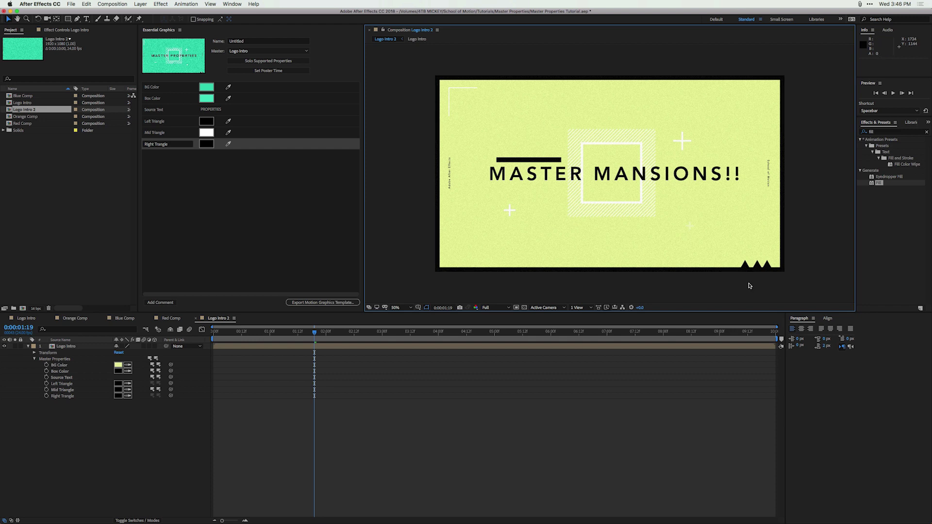
# Push the Mid Triangle color override from Logo Intro 2 to the master comp and inspect Logo Intro.
pyautogui.click(171, 318)
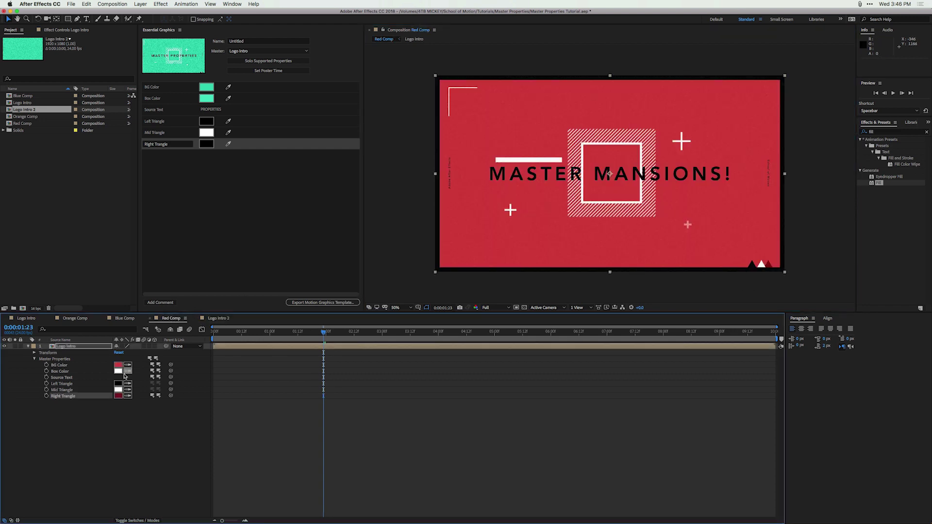
pyautogui.click(218, 319)
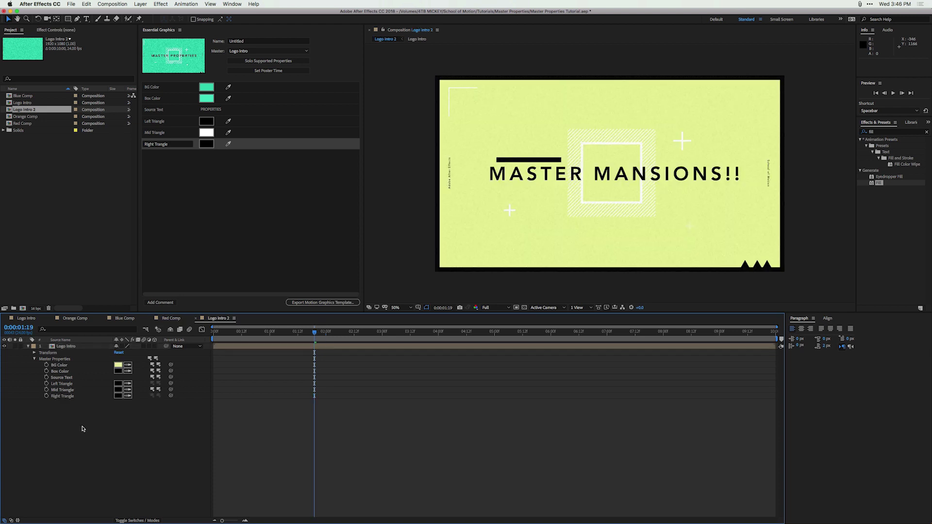
pyautogui.click(159, 391)
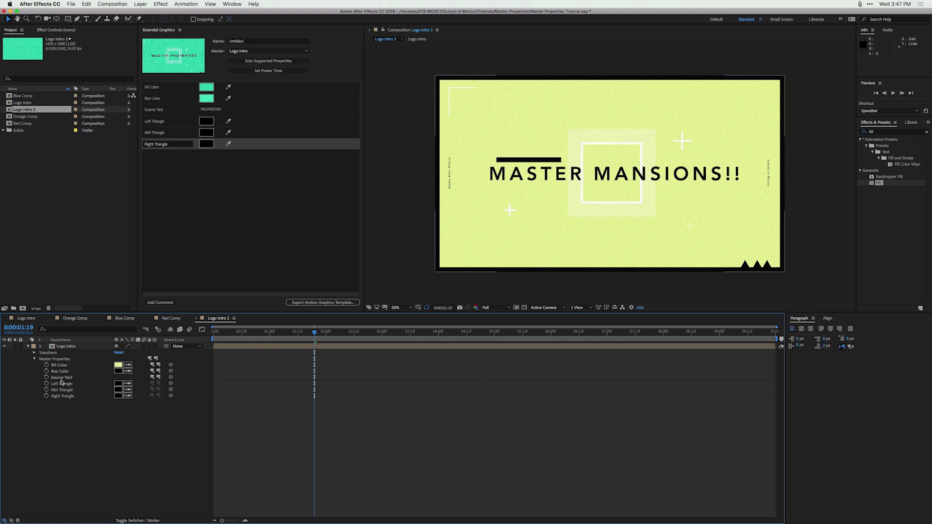
pyautogui.click(26, 318)
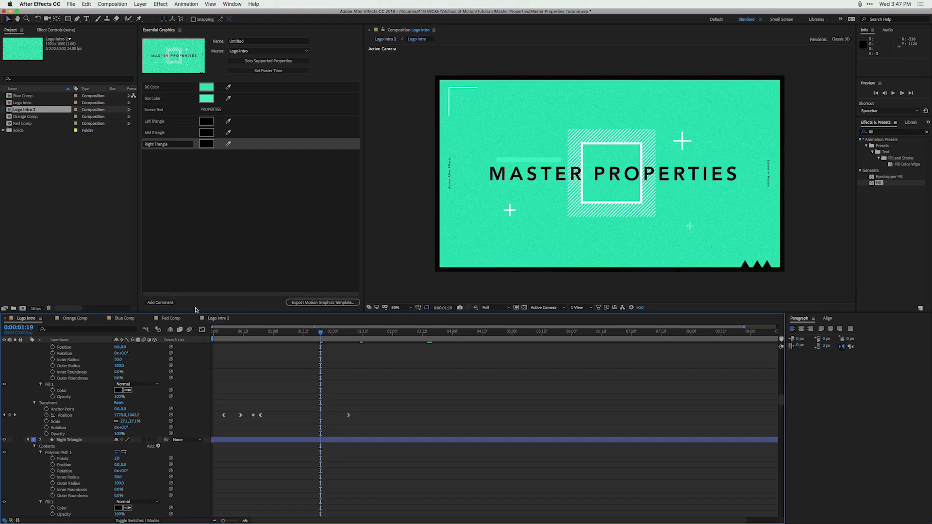
# In Red Comp, pull the nested layer's Right Triangle color from the master comp, comparing it with Logo Intro.
pyautogui.click(178, 319)
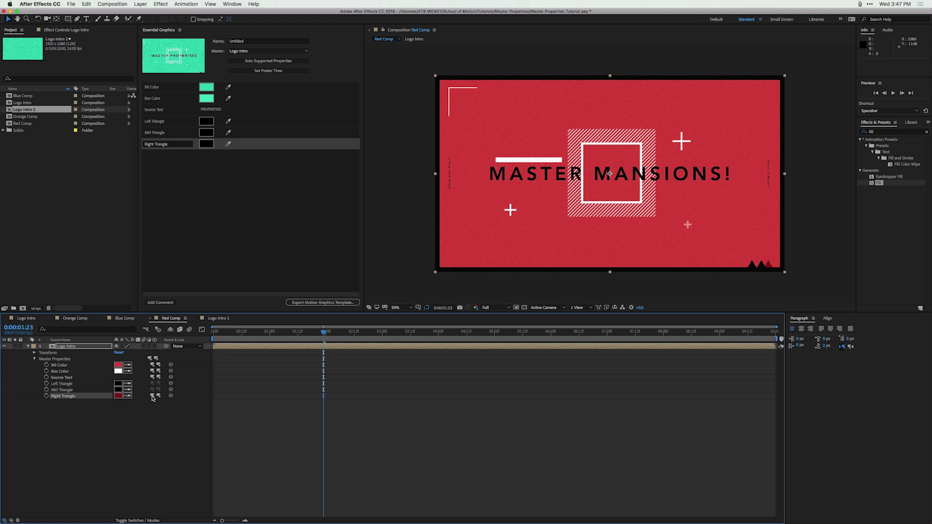
pyautogui.click(28, 320)
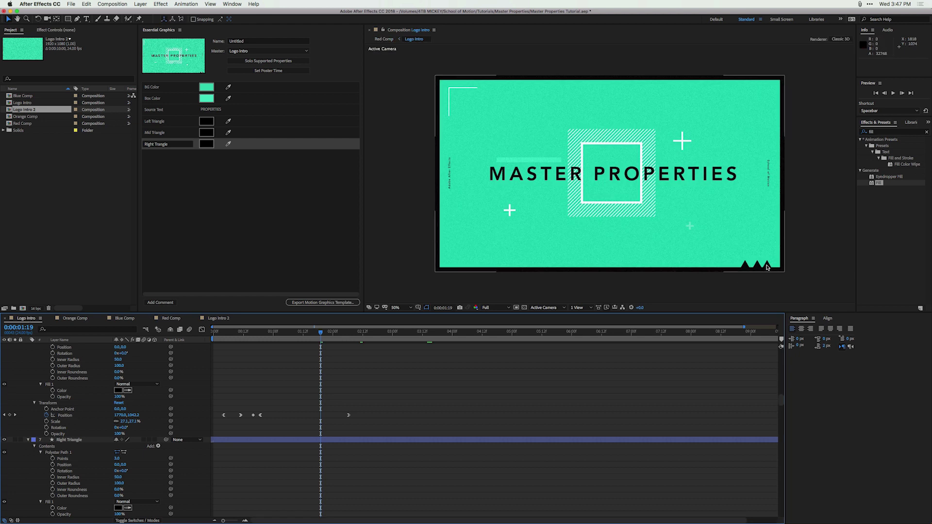
pyautogui.click(170, 320)
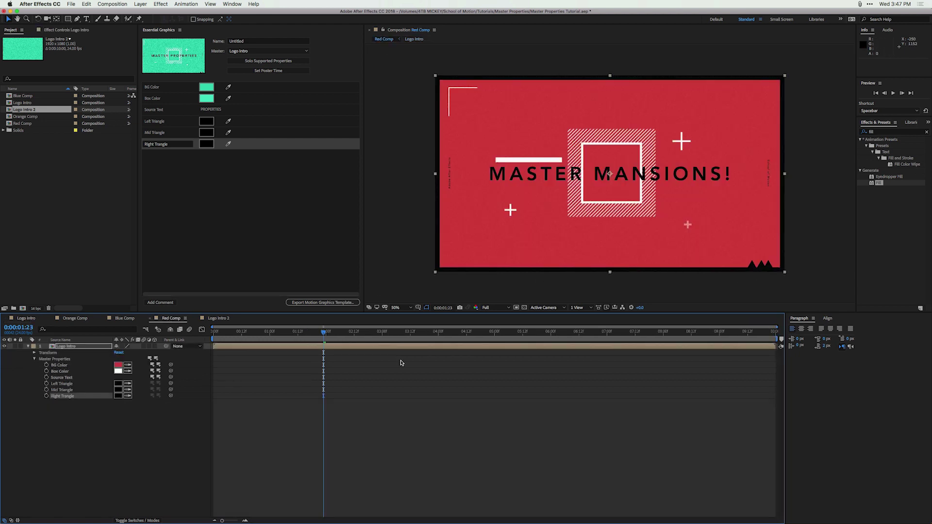
# Pull the Left Triangle color in Blue Comp and the Mid Triangle color in Orange Comp from the master comp.
pyautogui.click(136, 321)
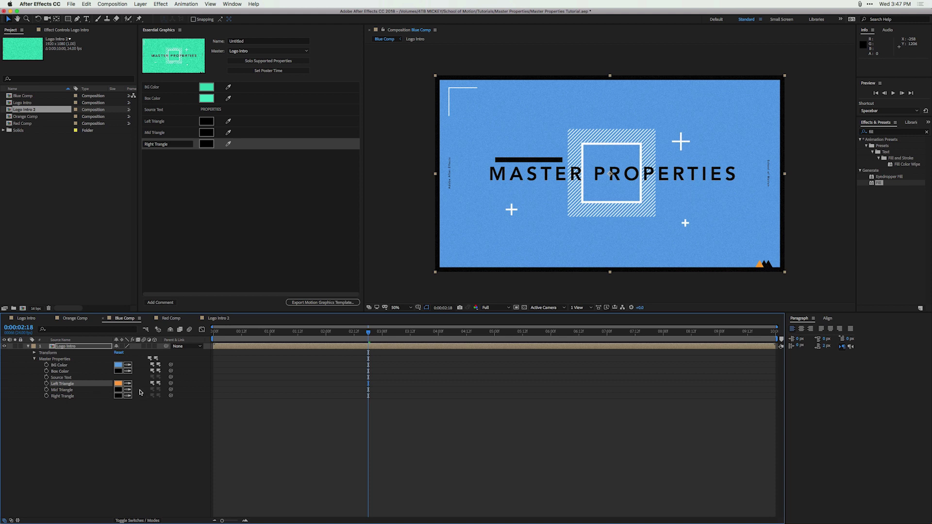
pyautogui.click(81, 320)
pyautogui.click(154, 390)
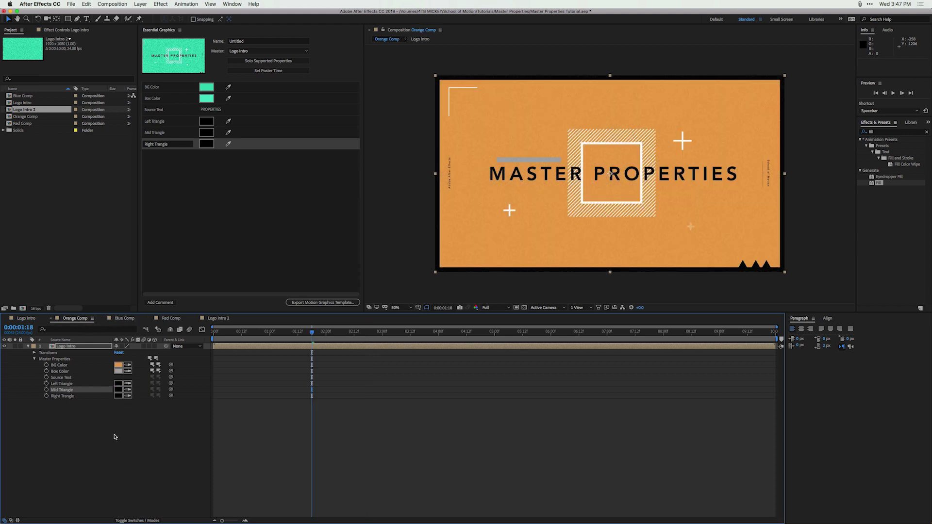
pyautogui.click(113, 436)
# Compare the triangle colors across Blue Comp, Red Comp, Logo Intro 2 and the master Logo Intro comp.
pyautogui.click(124, 319)
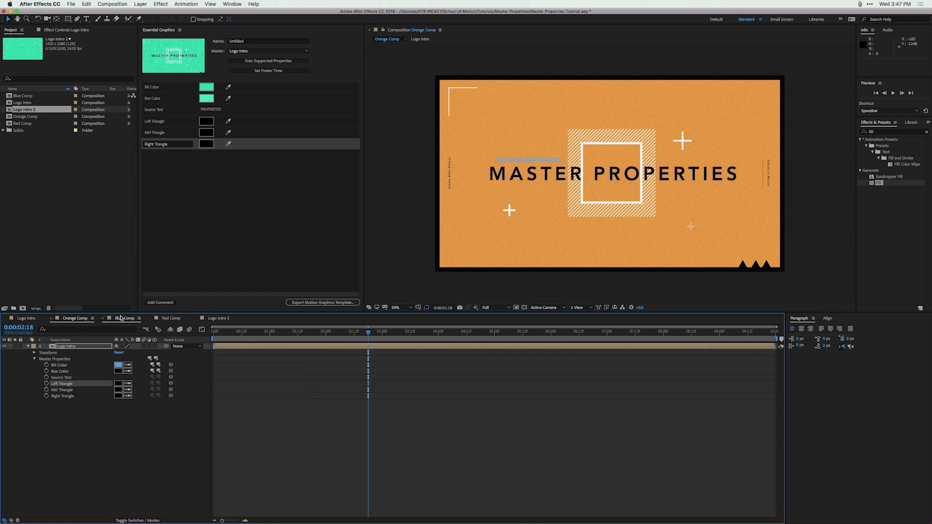
pyautogui.click(173, 319)
pyautogui.click(217, 318)
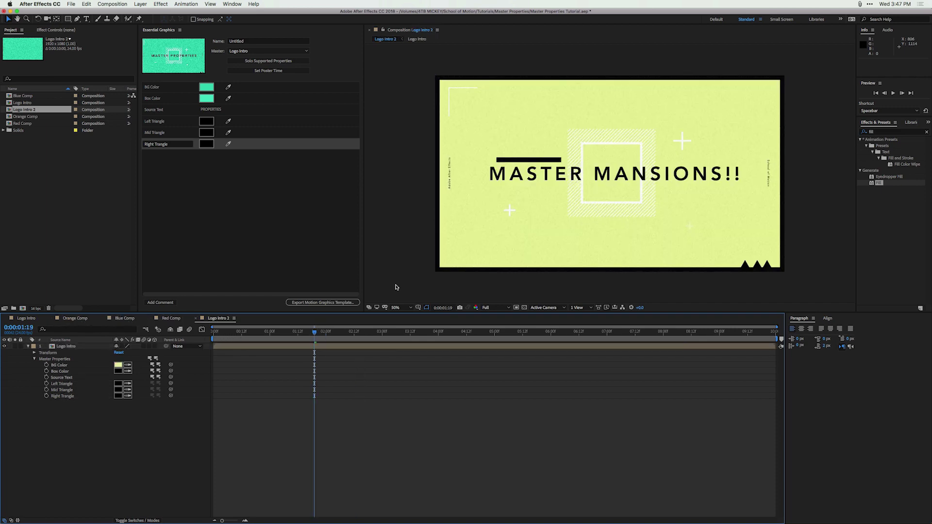
pyautogui.click(24, 319)
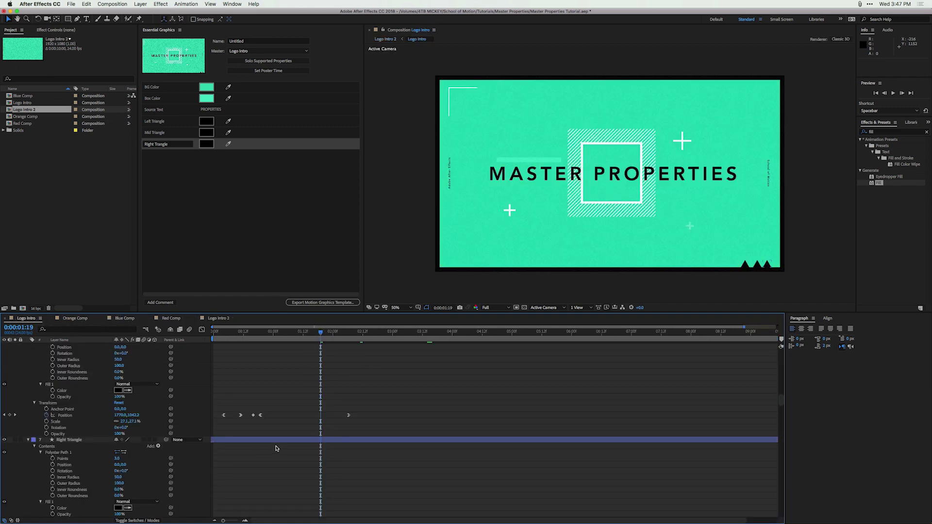